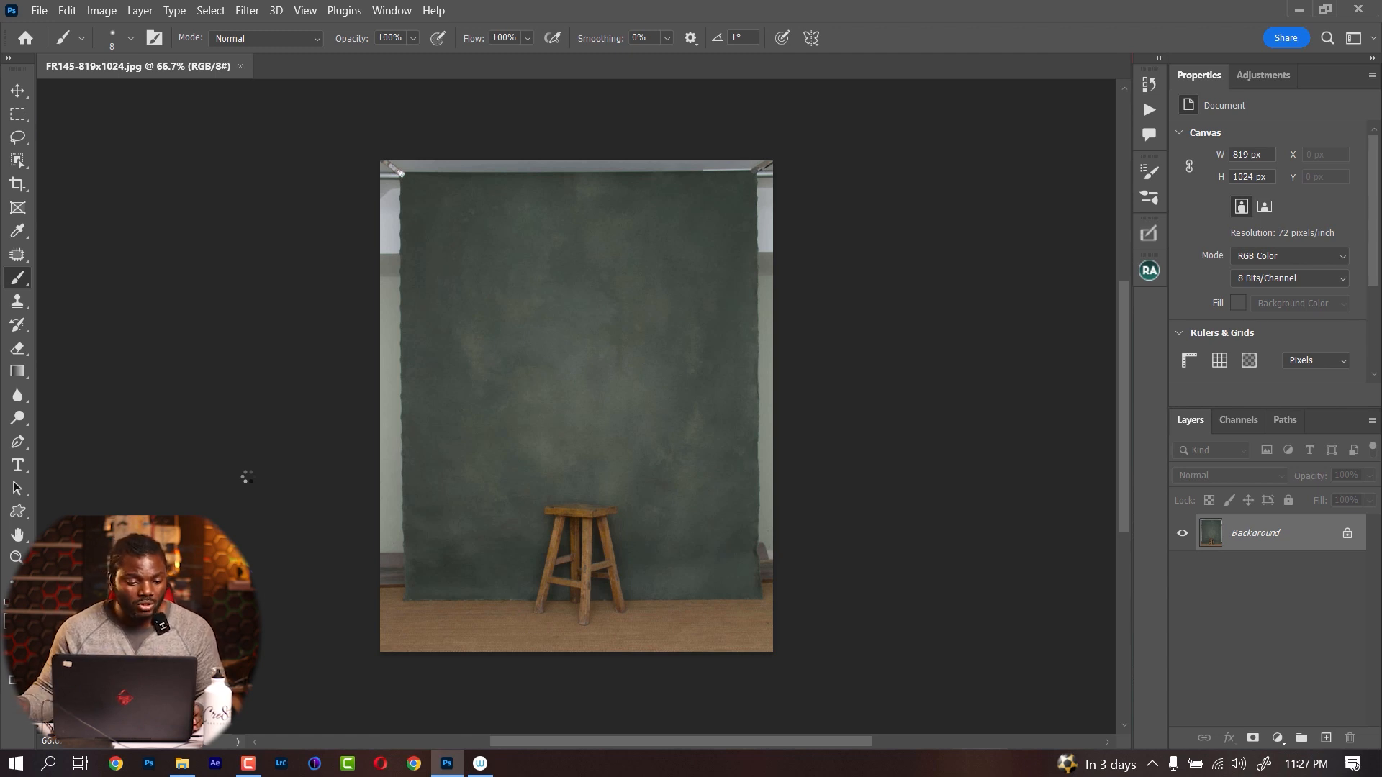
Try to remove the wooden stool by lassoing around it and patching the selection from the adjacent backdrop area
click(27, 139)
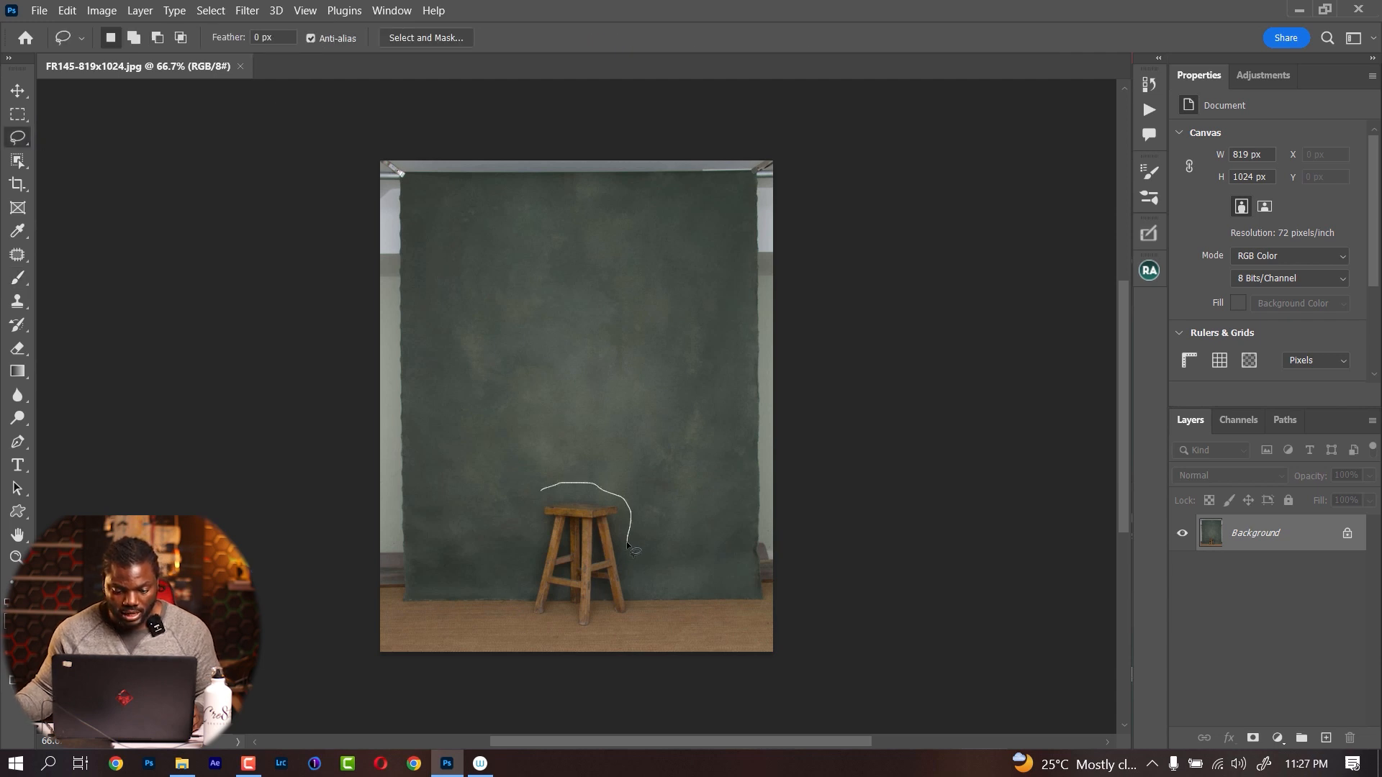
mouse_move(632, 549)
mouse_down()
mouse_move(655, 612)
mouse_move(619, 640)
mouse_up()
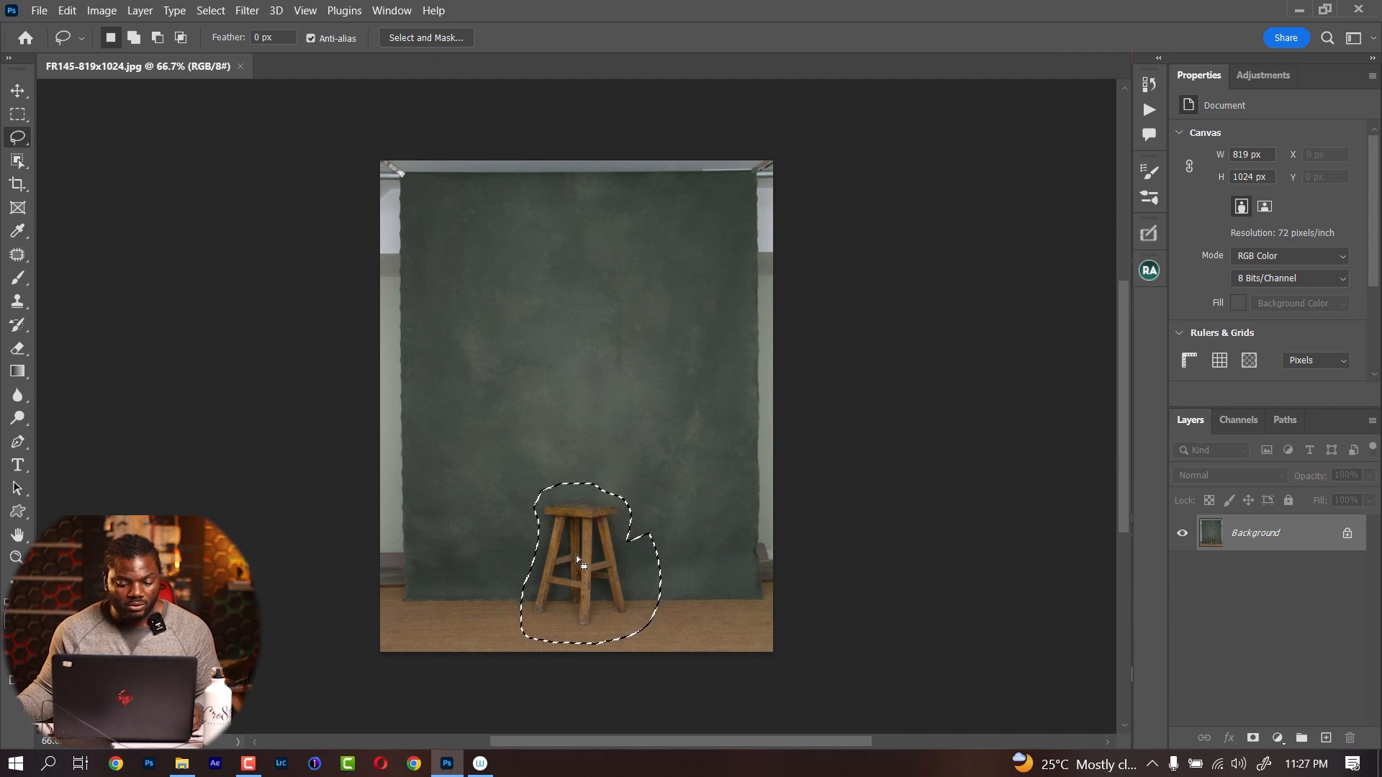
click(16, 258)
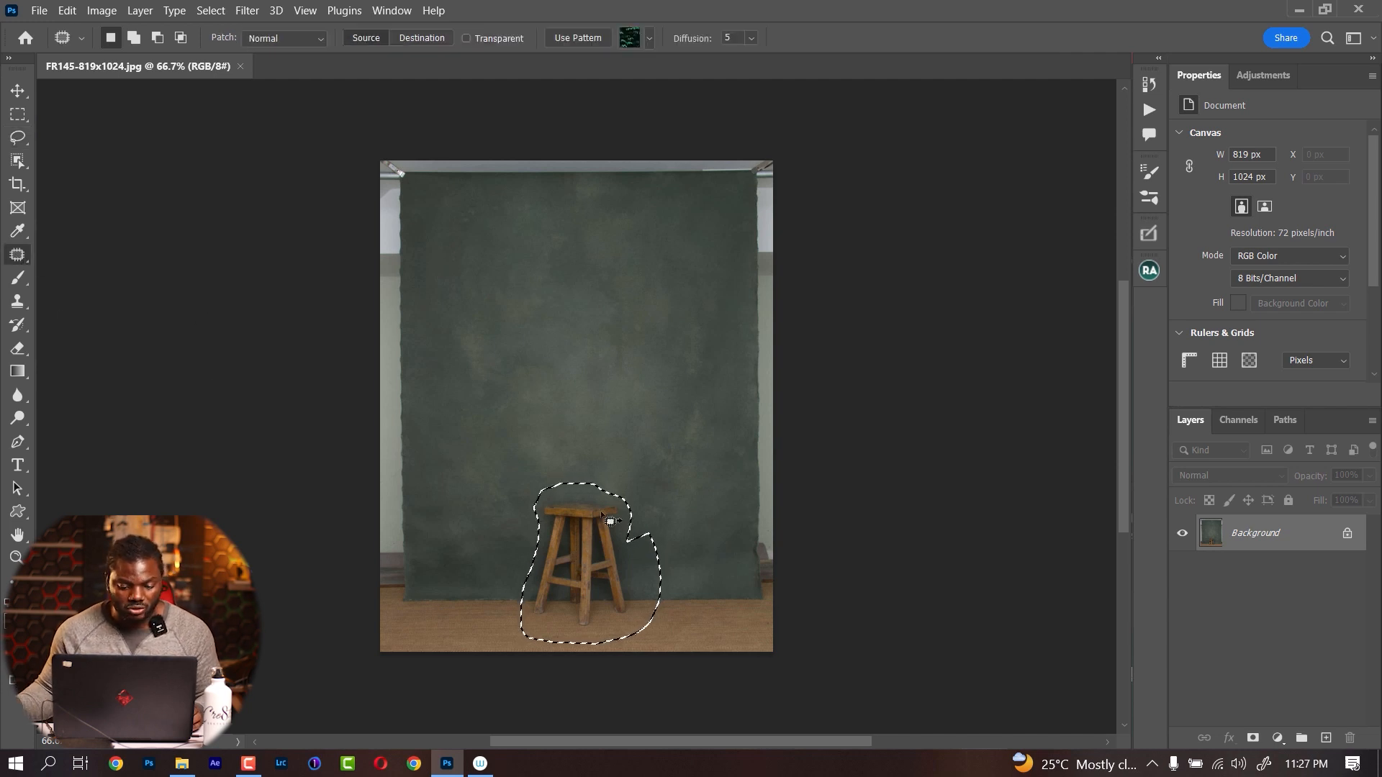
drag(597, 568, 547, 559)
key(ctrl+d)
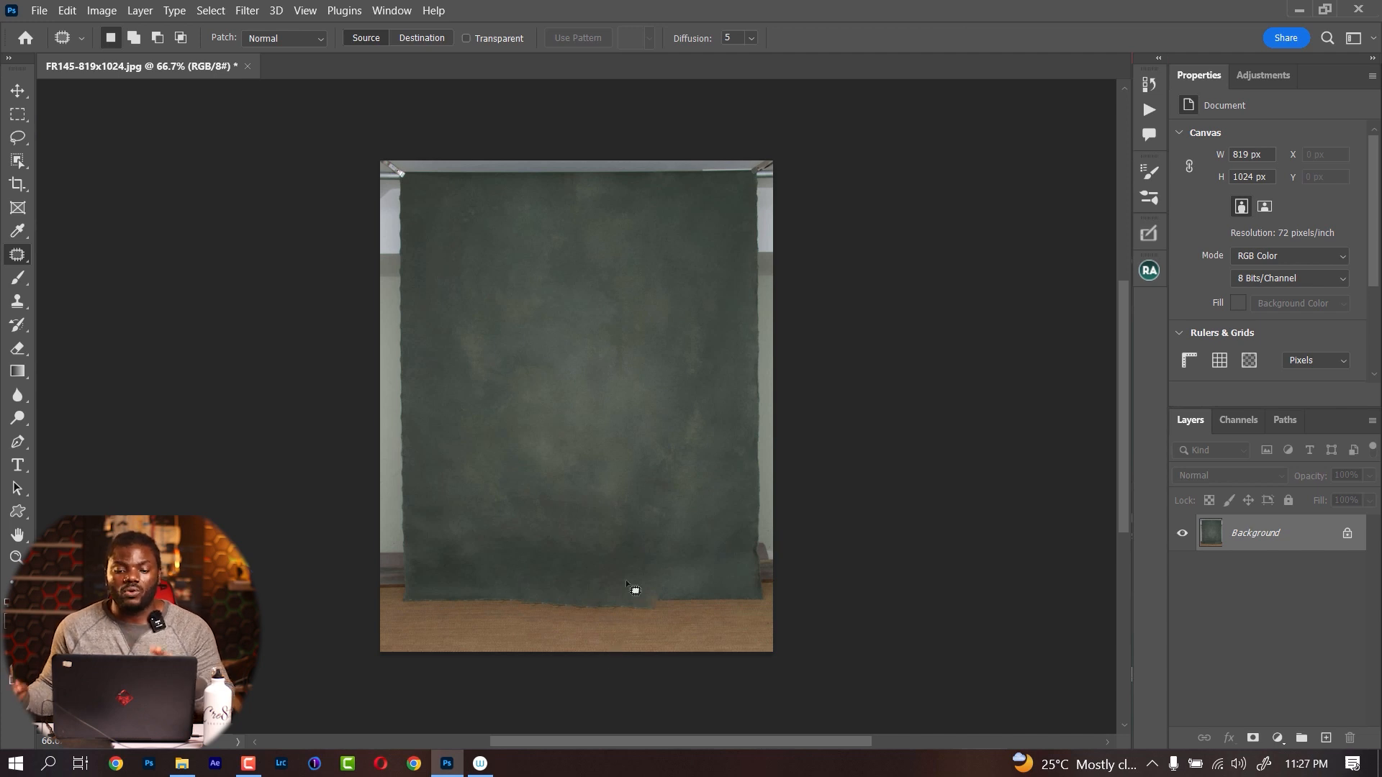
key(ctrl+z)
key(ctrl+z)
key(ctrl+d)
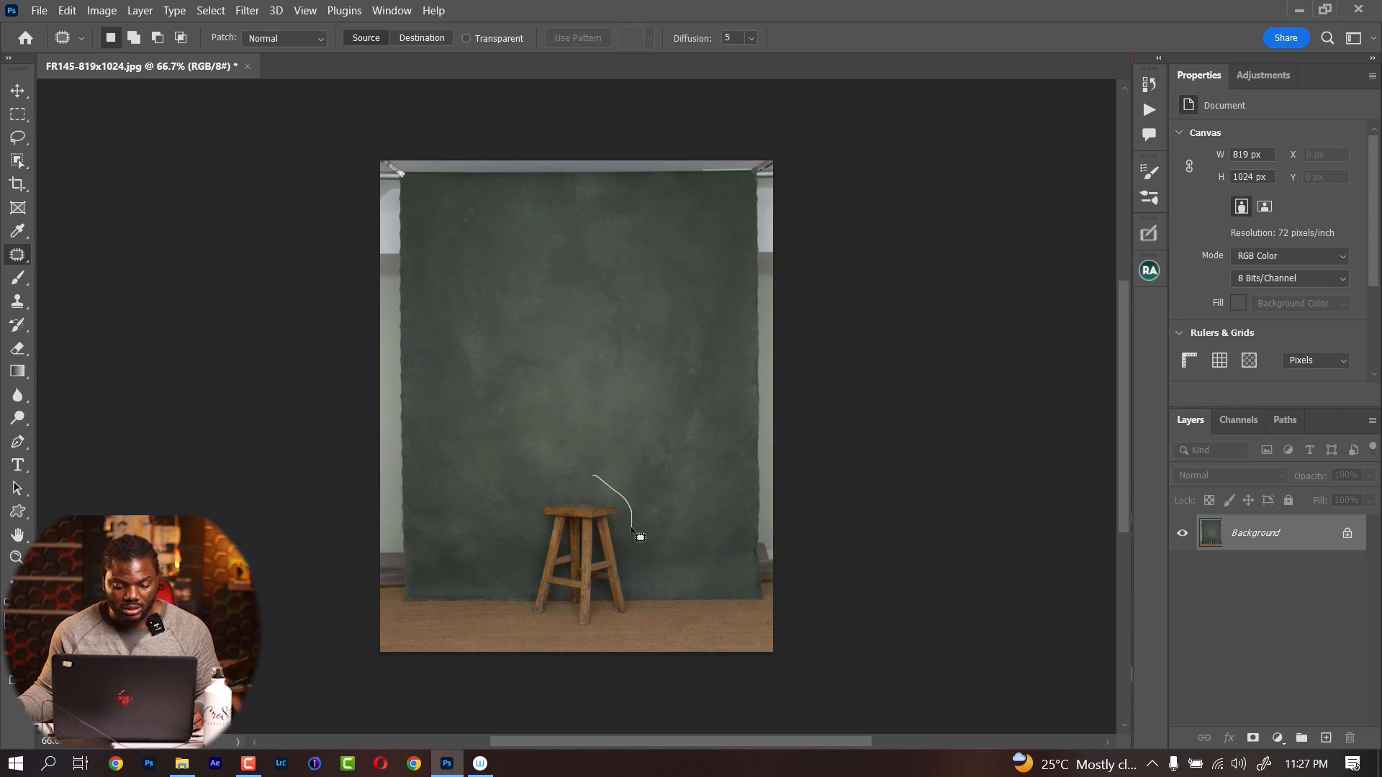
Try to remove the stool by outlining it and filling the selection with Content-Aware at 100% opacity and Color Adaptation enabled
mouse_move(533, 539)
mouse_down()
mouse_move(514, 597)
mouse_move(514, 631)
mouse_up()
drag(640, 537, 643, 534)
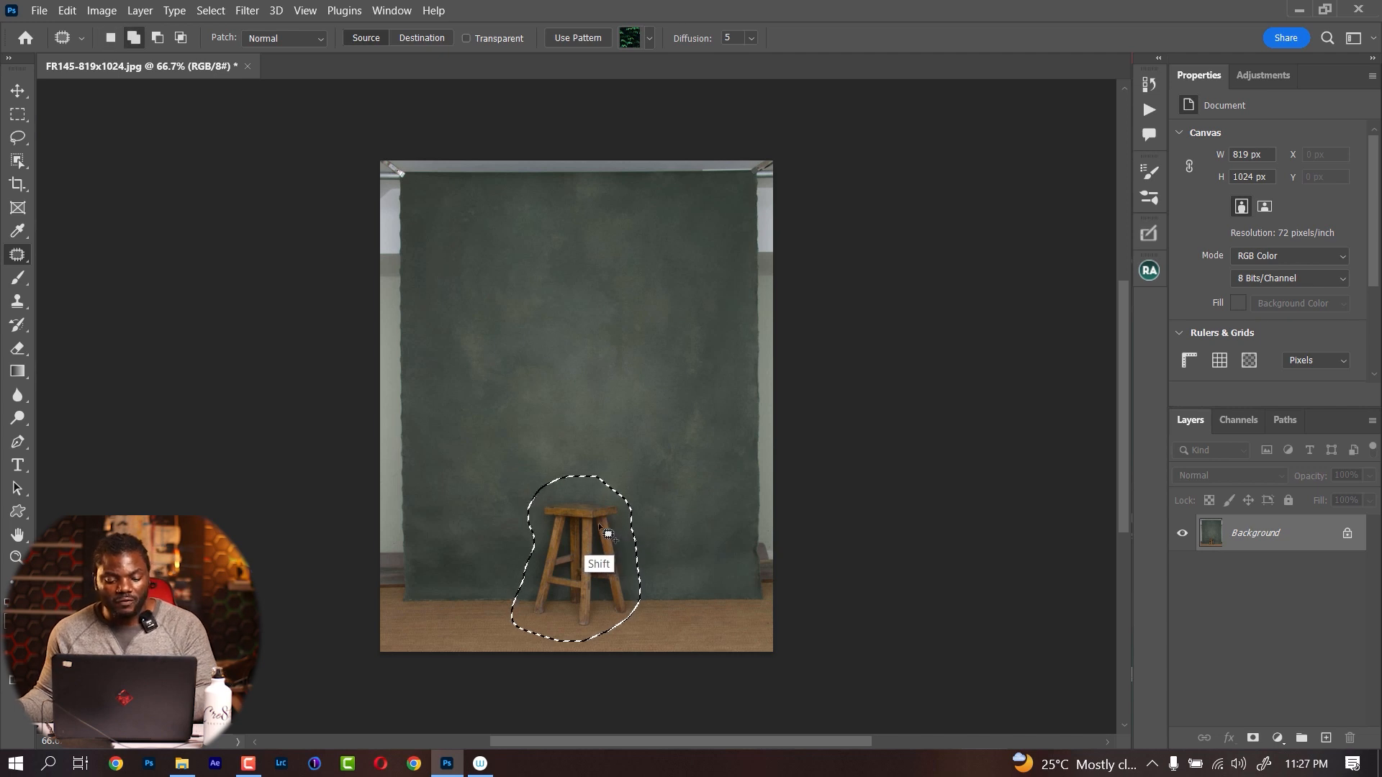
key(shift+F5)
click(506, 125)
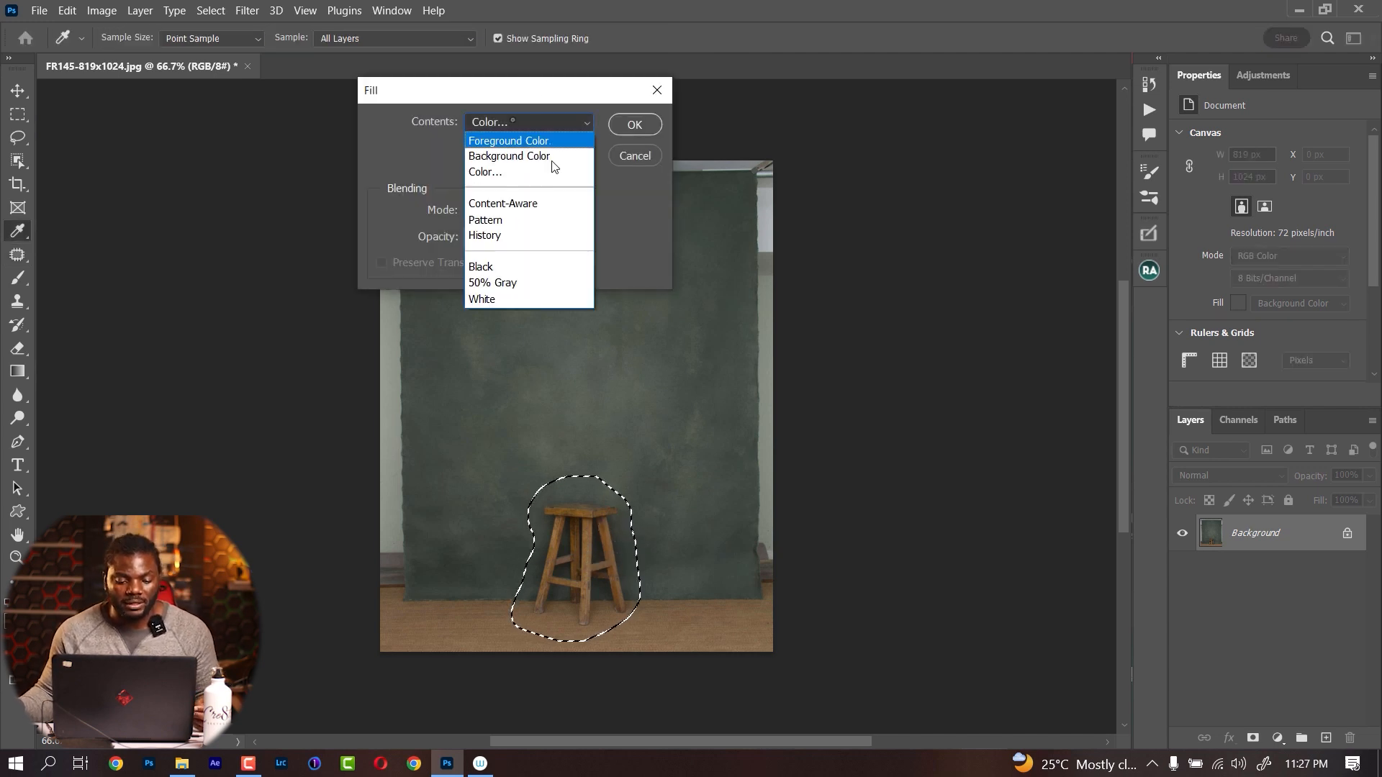
click(524, 204)
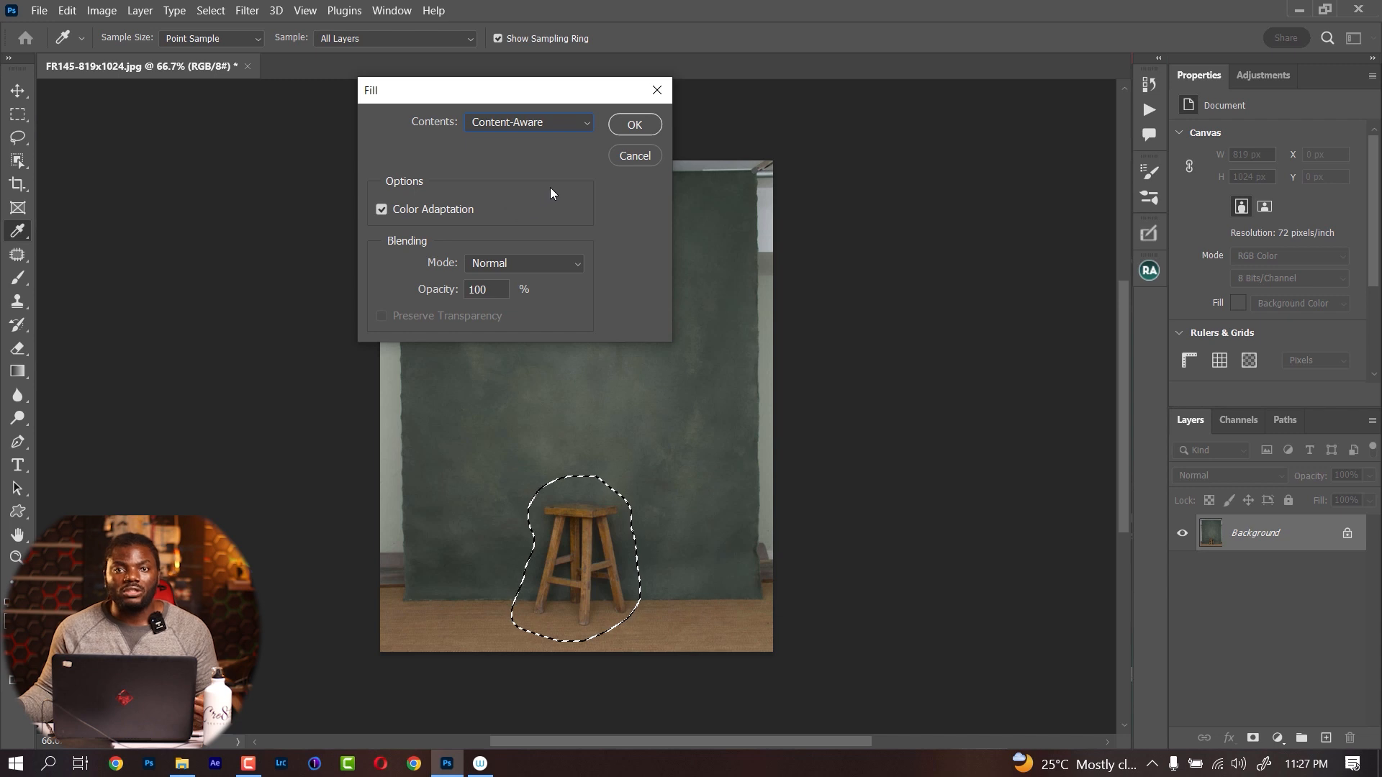
click(634, 125)
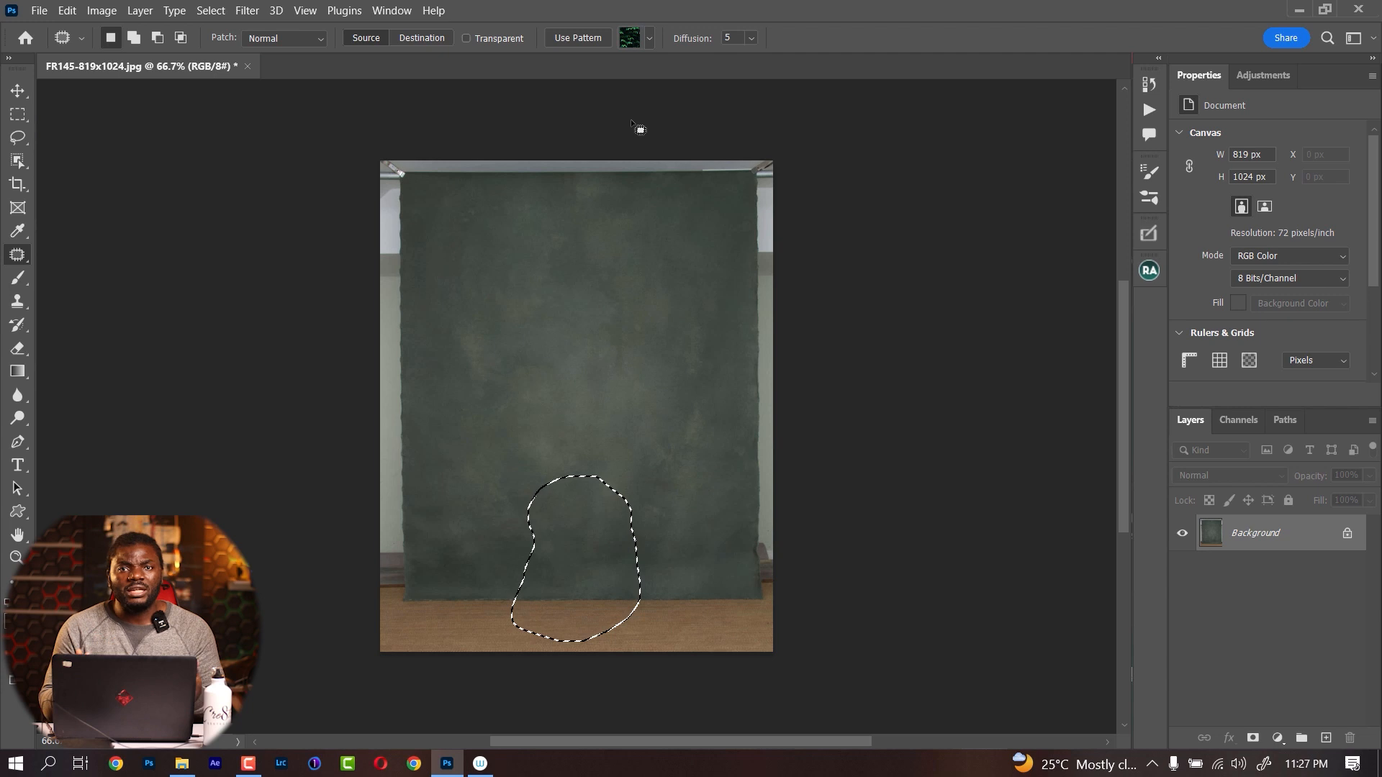
key(ctrl+z)
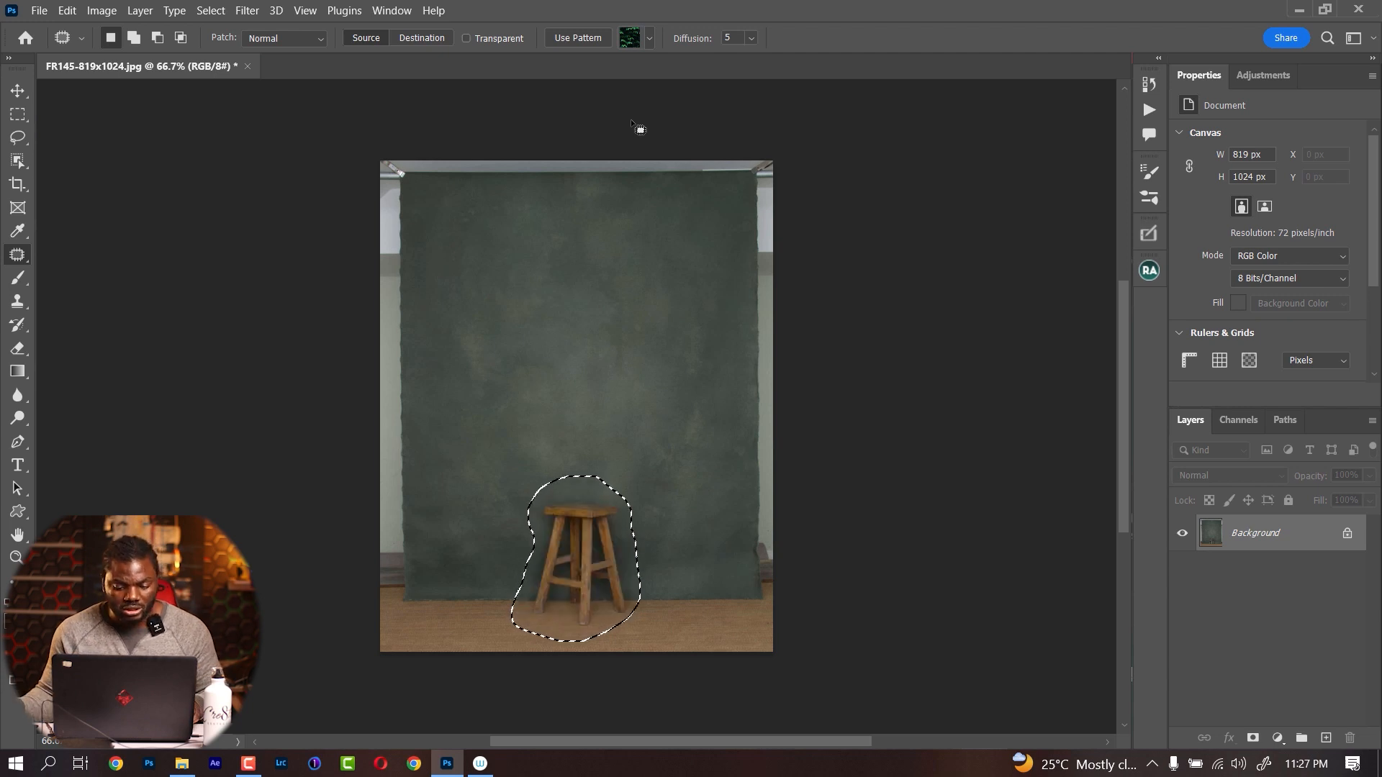
click(558, 459)
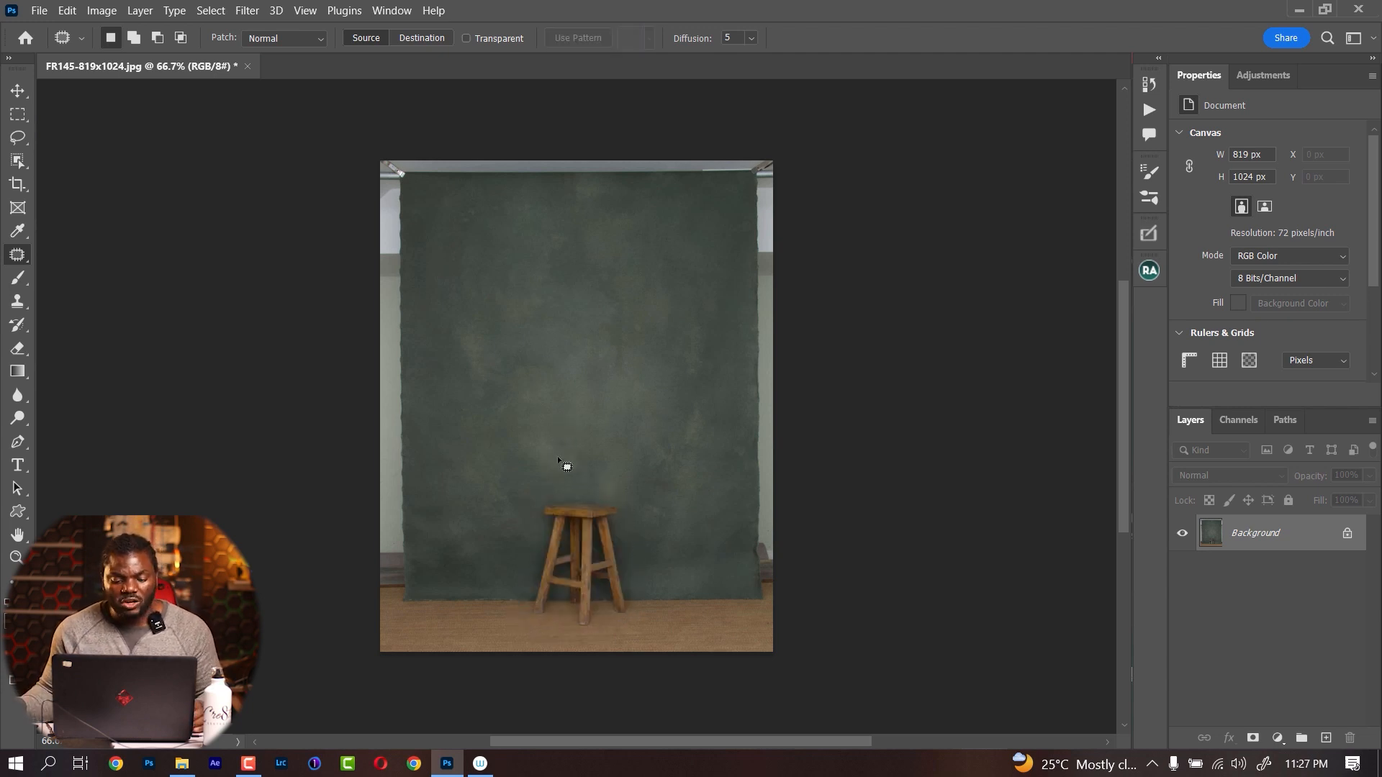
Outline the stool and its surroundings, and remove it with the lasso selection's Delete and Fill Selection command
mouse_move(636, 514)
mouse_down()
mouse_move(578, 478)
mouse_move(534, 514)
mouse_up()
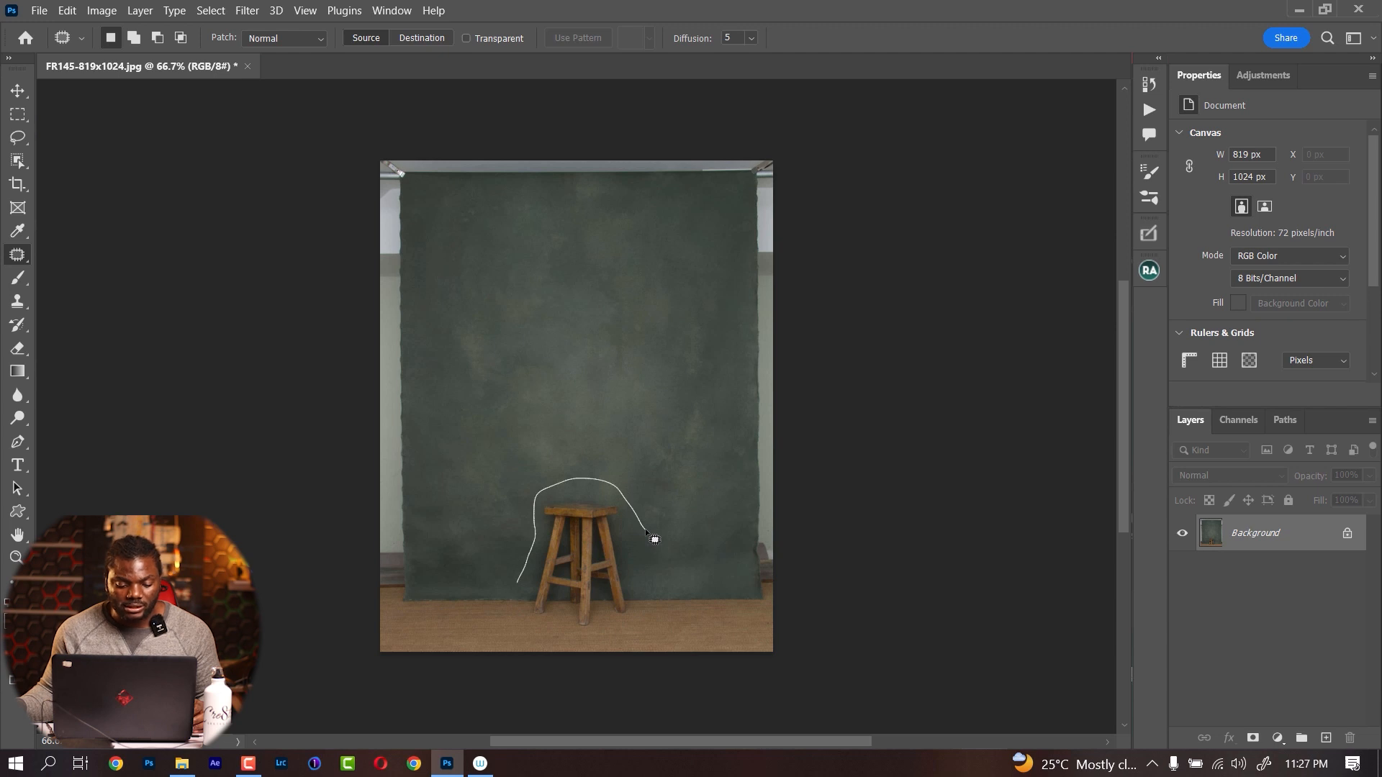
drag(654, 539, 655, 513)
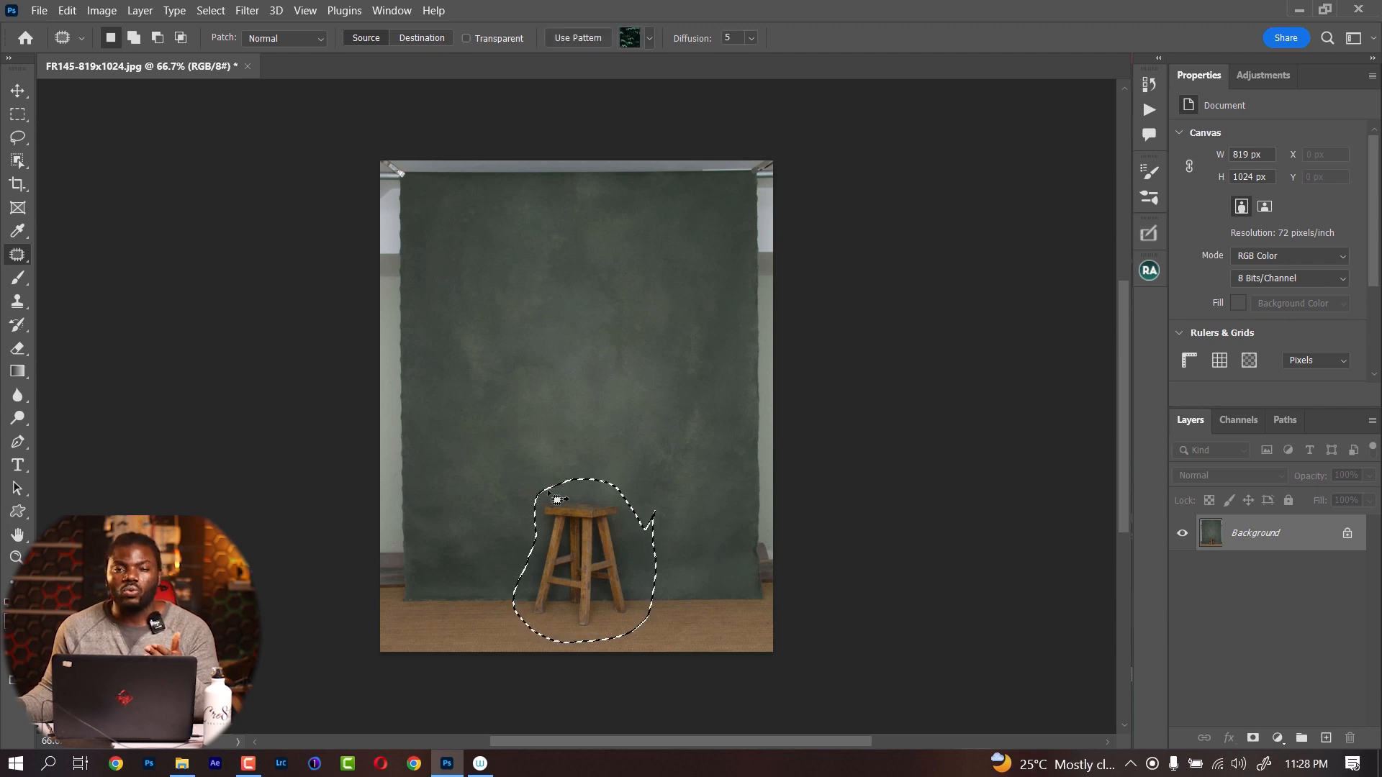
right_click(572, 542)
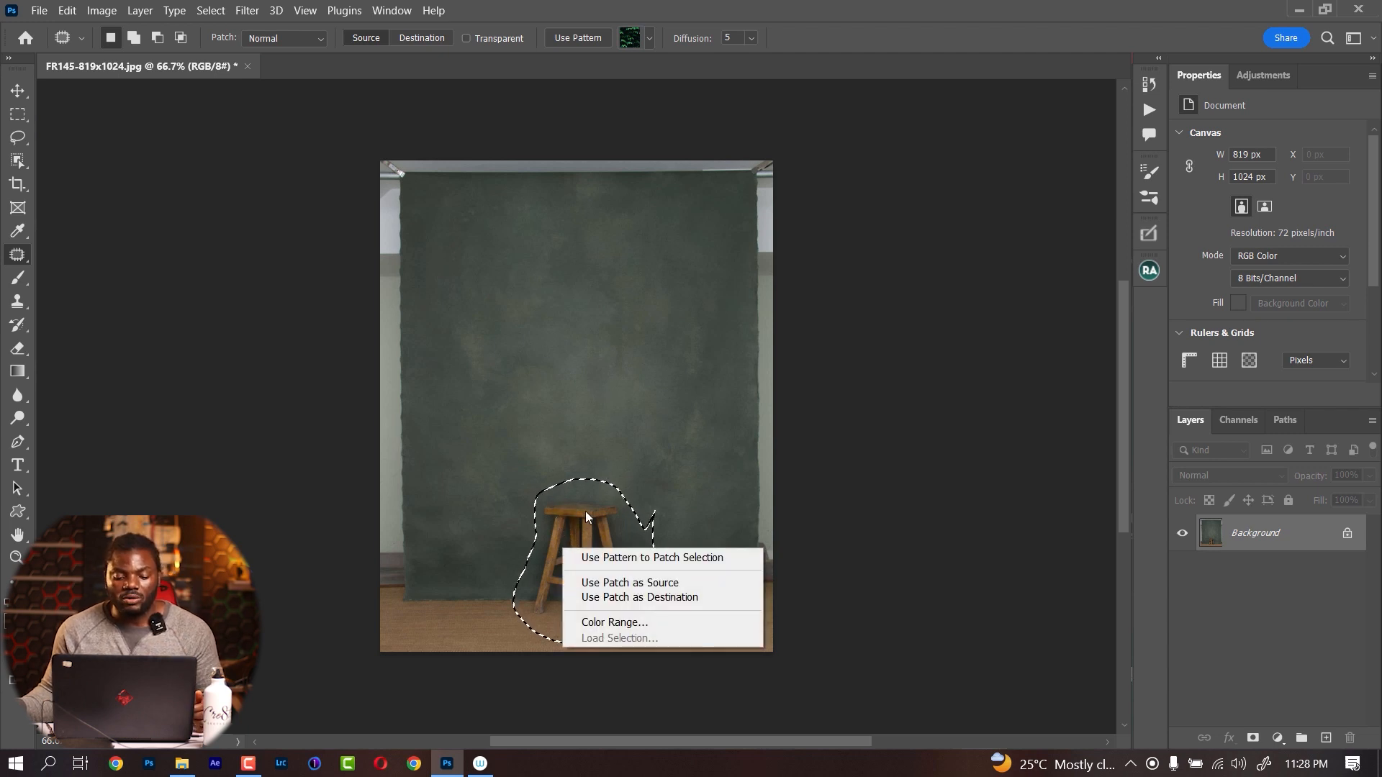
click(585, 515)
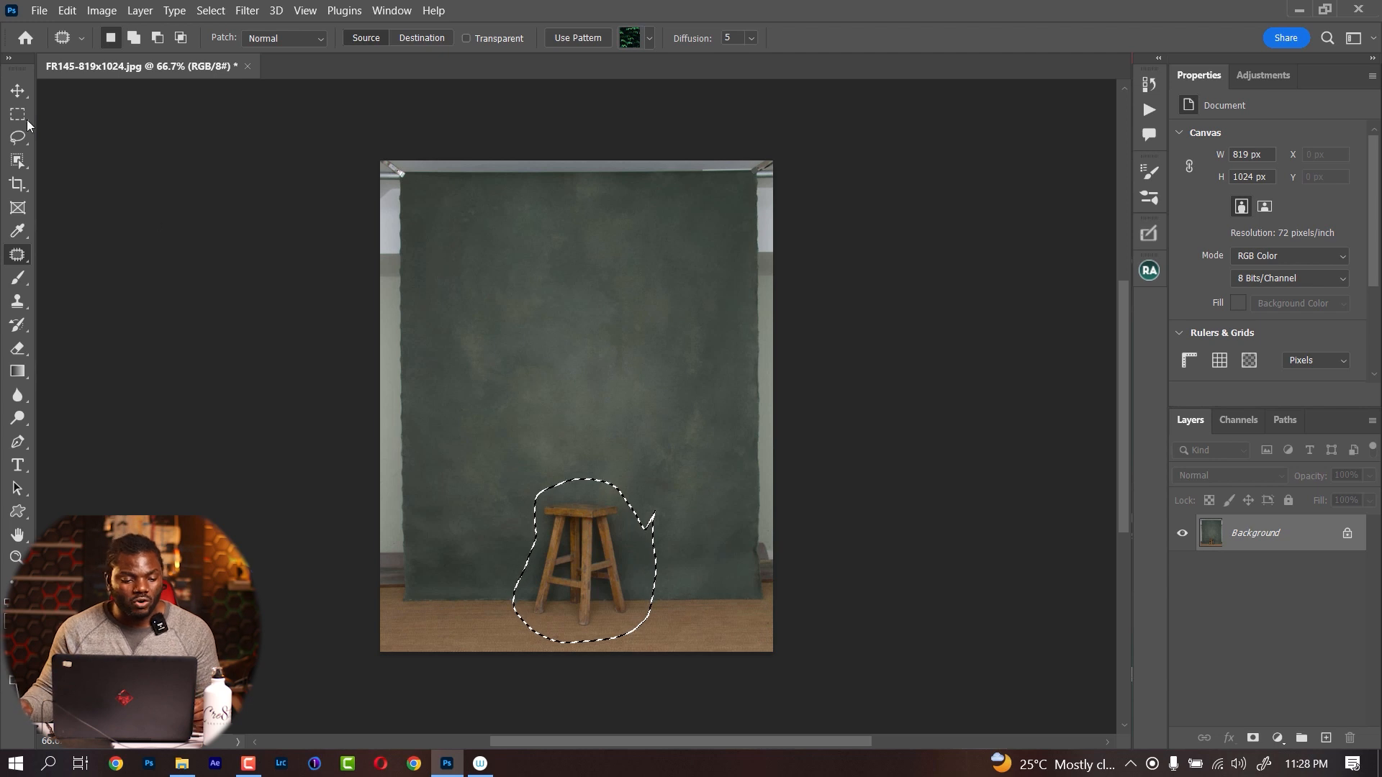
click(18, 137)
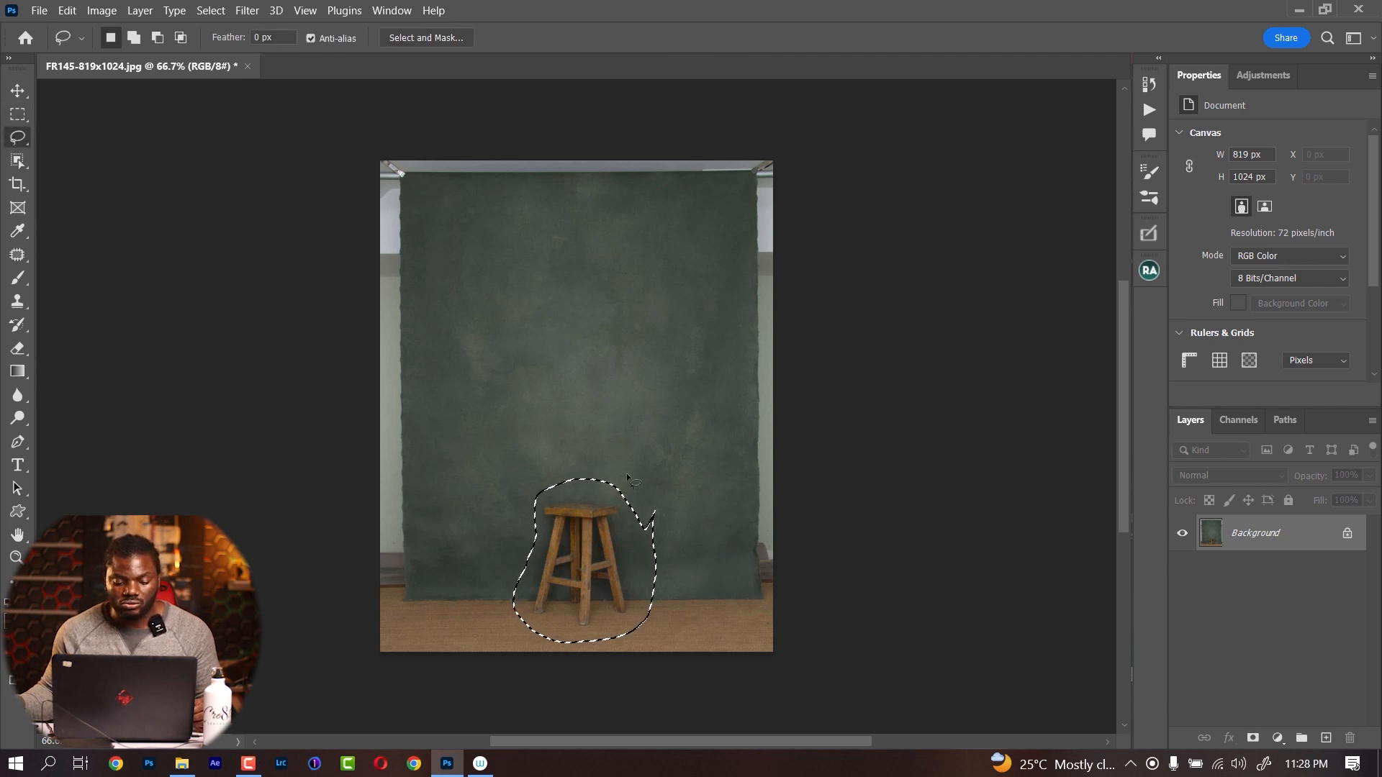
right_click(571, 559)
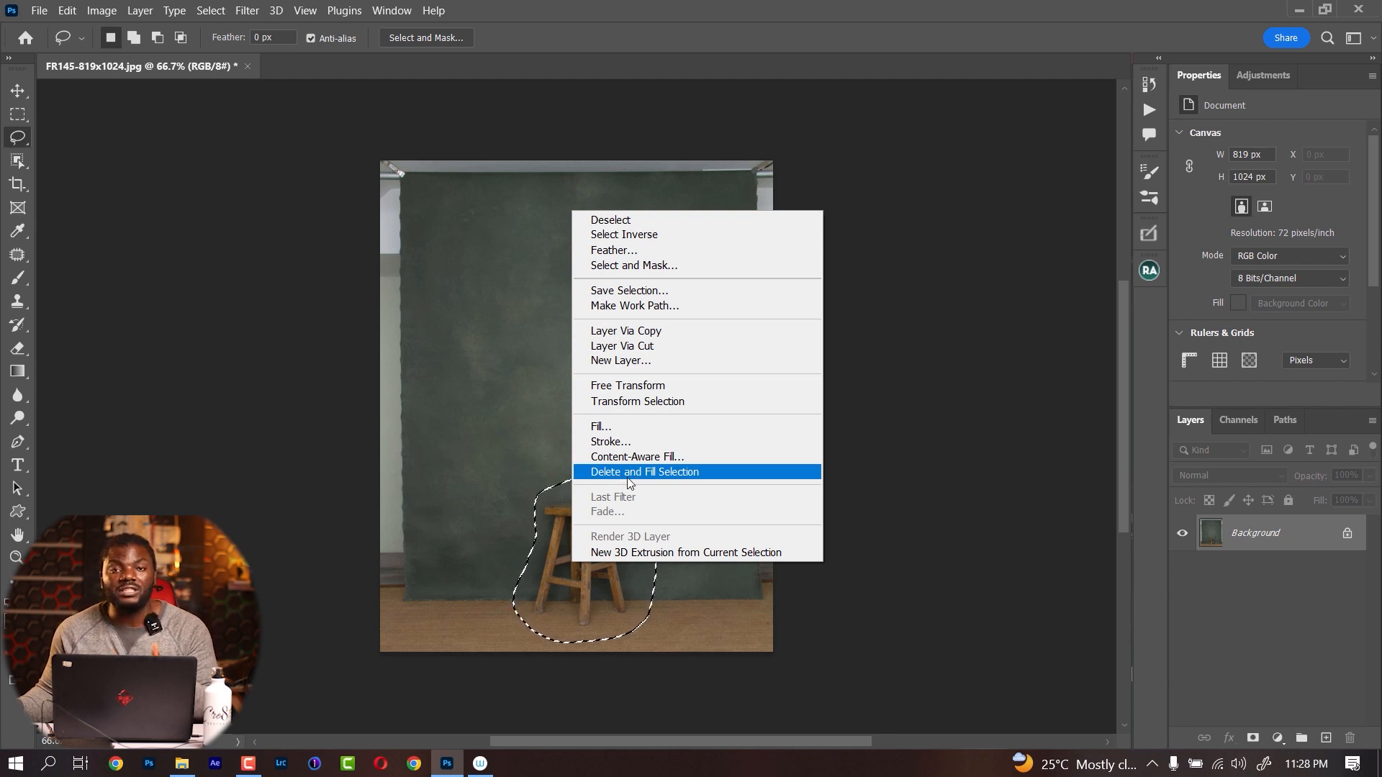
click(637, 475)
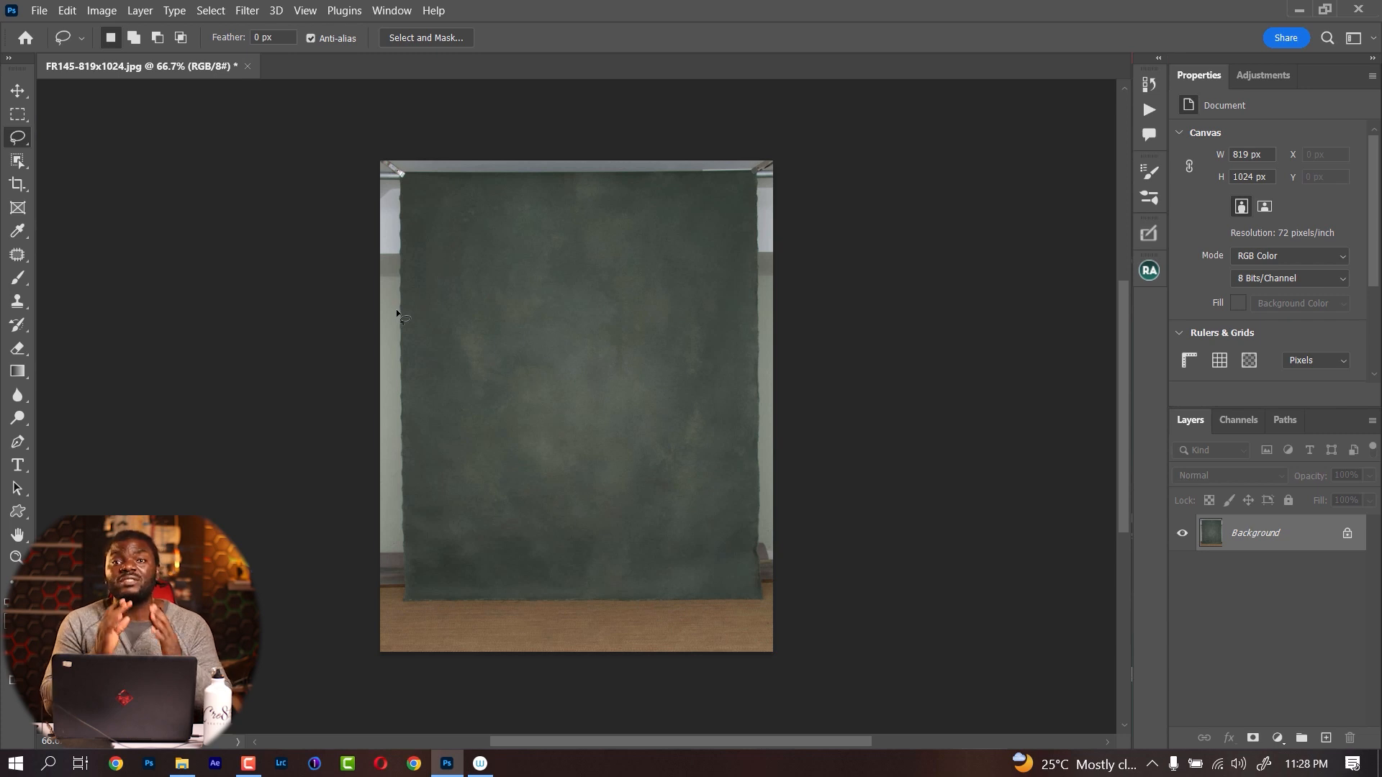
Open FR138-819x1024.jpg from the WeSendit folder and remove its wooden boxes and stool with a lasso selection and Delete and Fill Selection
click(182, 763)
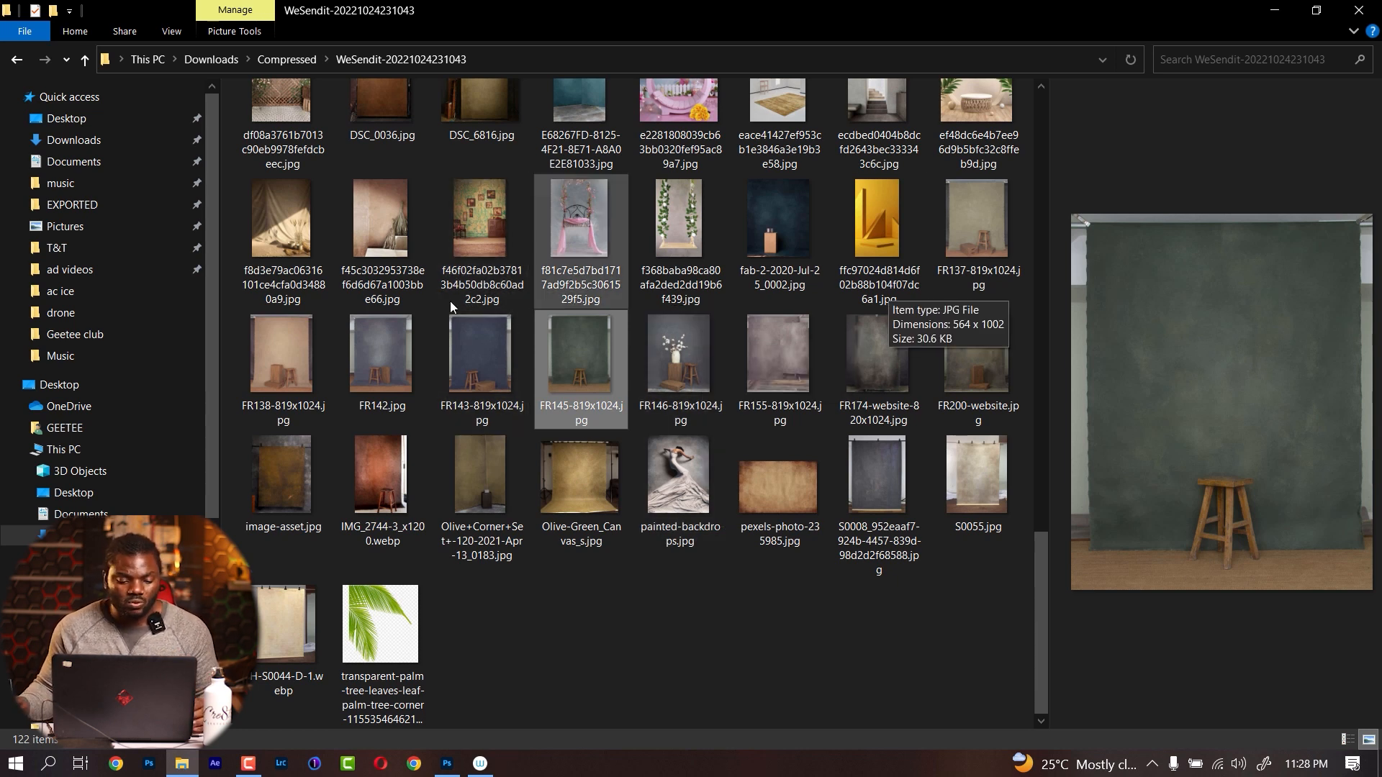
drag(283, 357, 1259, 676)
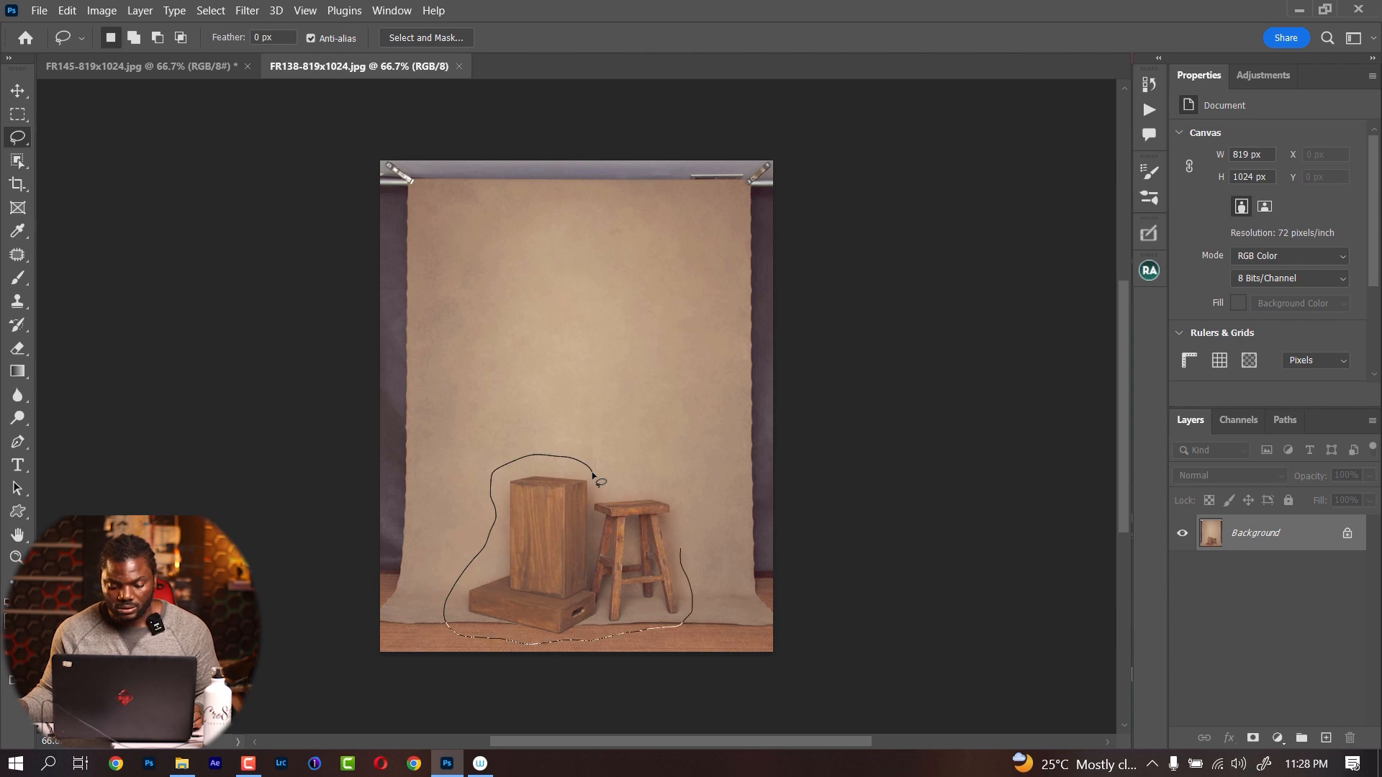
drag(593, 475, 605, 447)
right_click(603, 523)
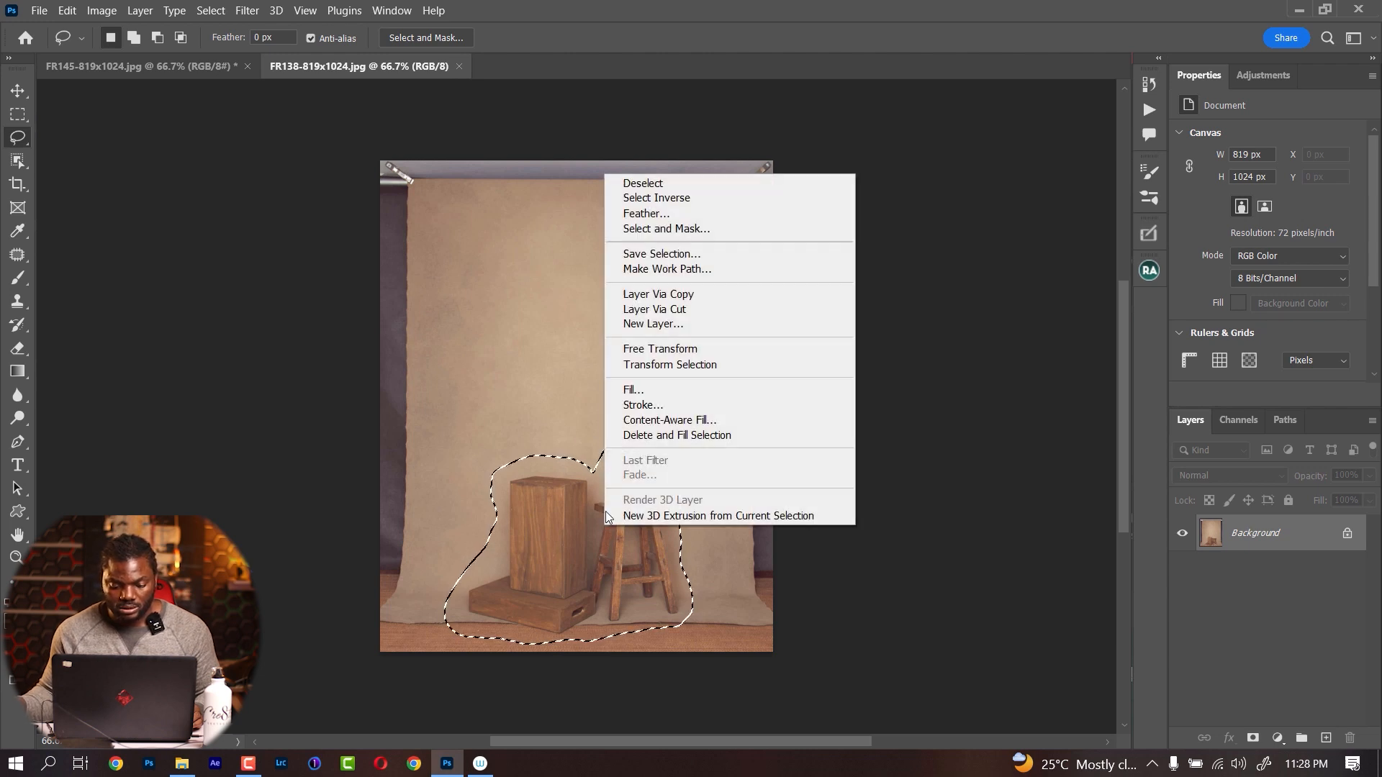
click(683, 434)
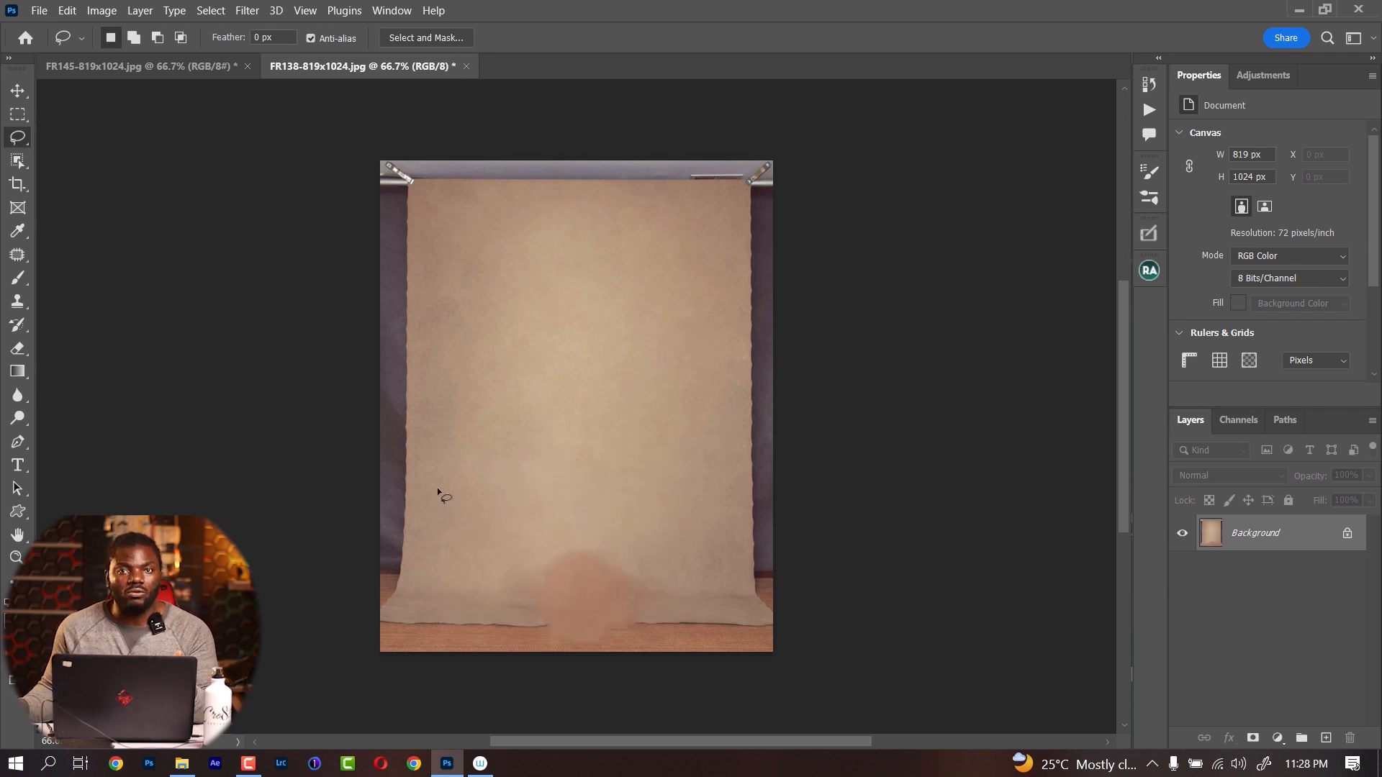
Lasso the smudged patch at the lower middle of the tan backdrop and clean it up with Delete and Fill Selection
mouse_move(644, 612)
mouse_down()
mouse_move(644, 572)
mouse_move(599, 539)
mouse_up()
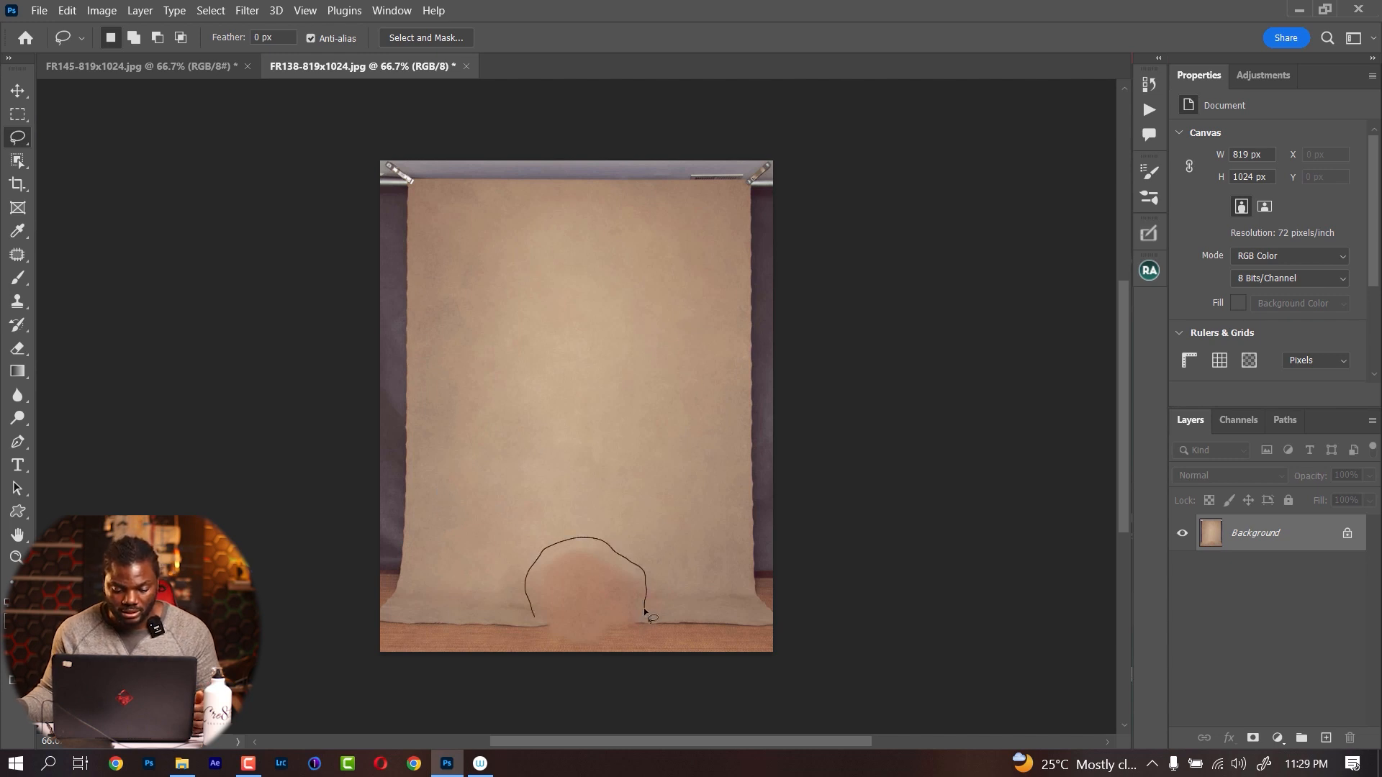
drag(645, 612, 646, 613)
right_click(578, 592)
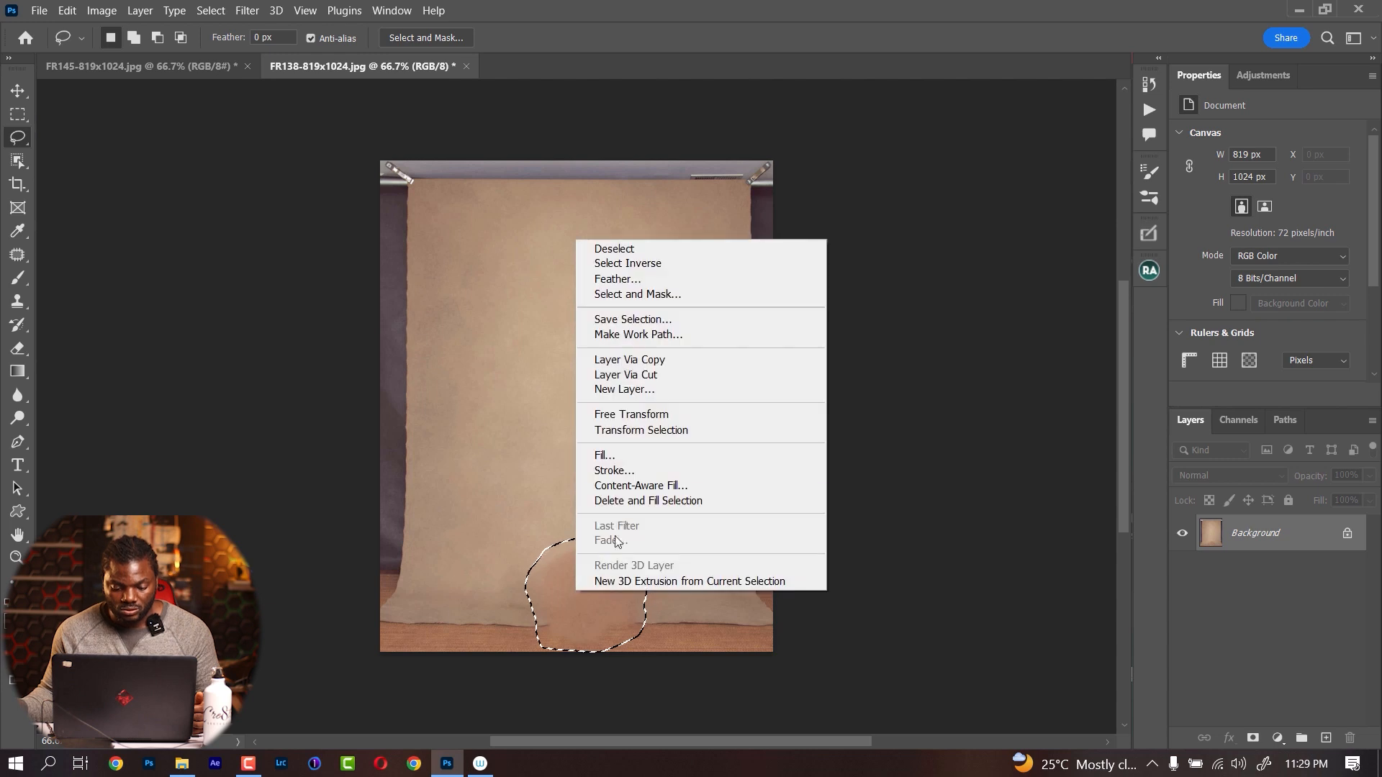
click(636, 503)
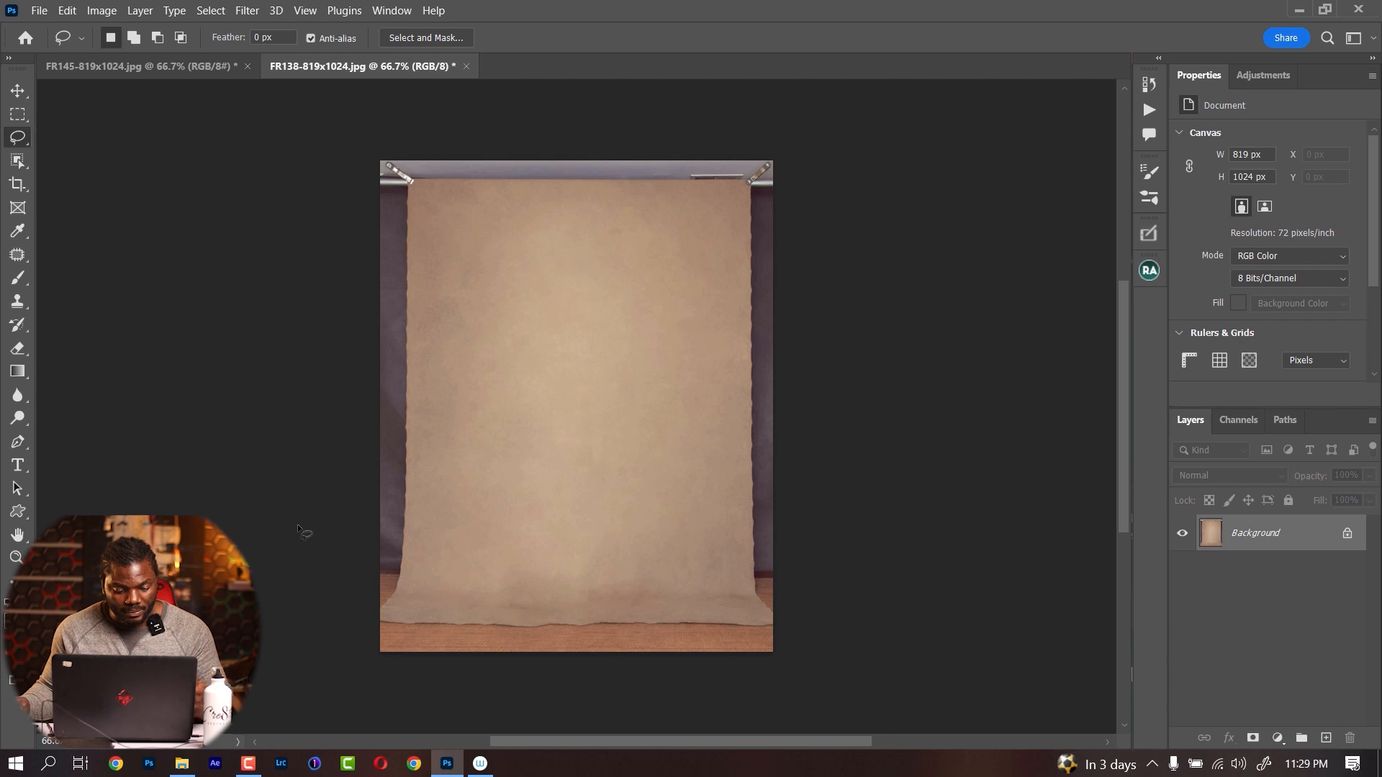
Open the standing portrait of the man in the green suit (file number 15456) from the EXPORTED folder in Photoshop
click(181, 765)
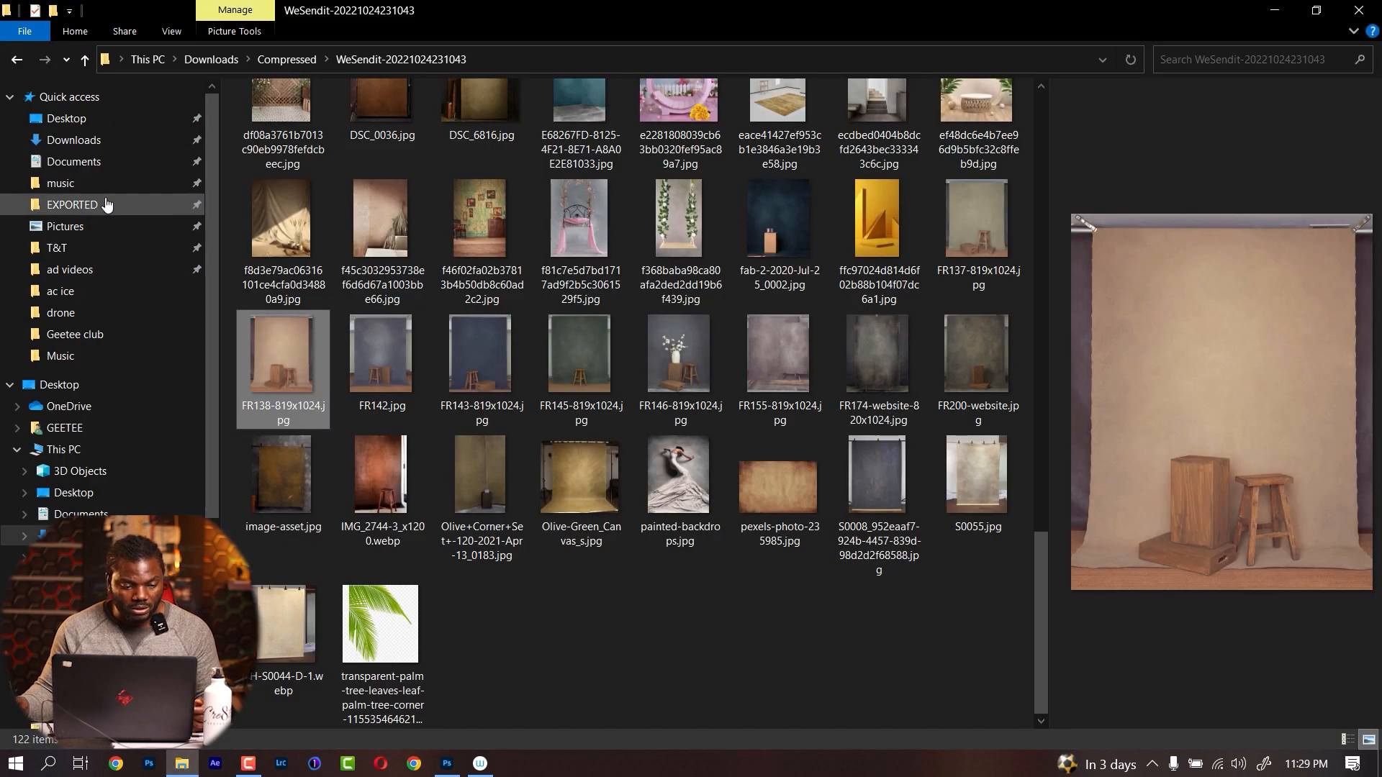
click(39, 205)
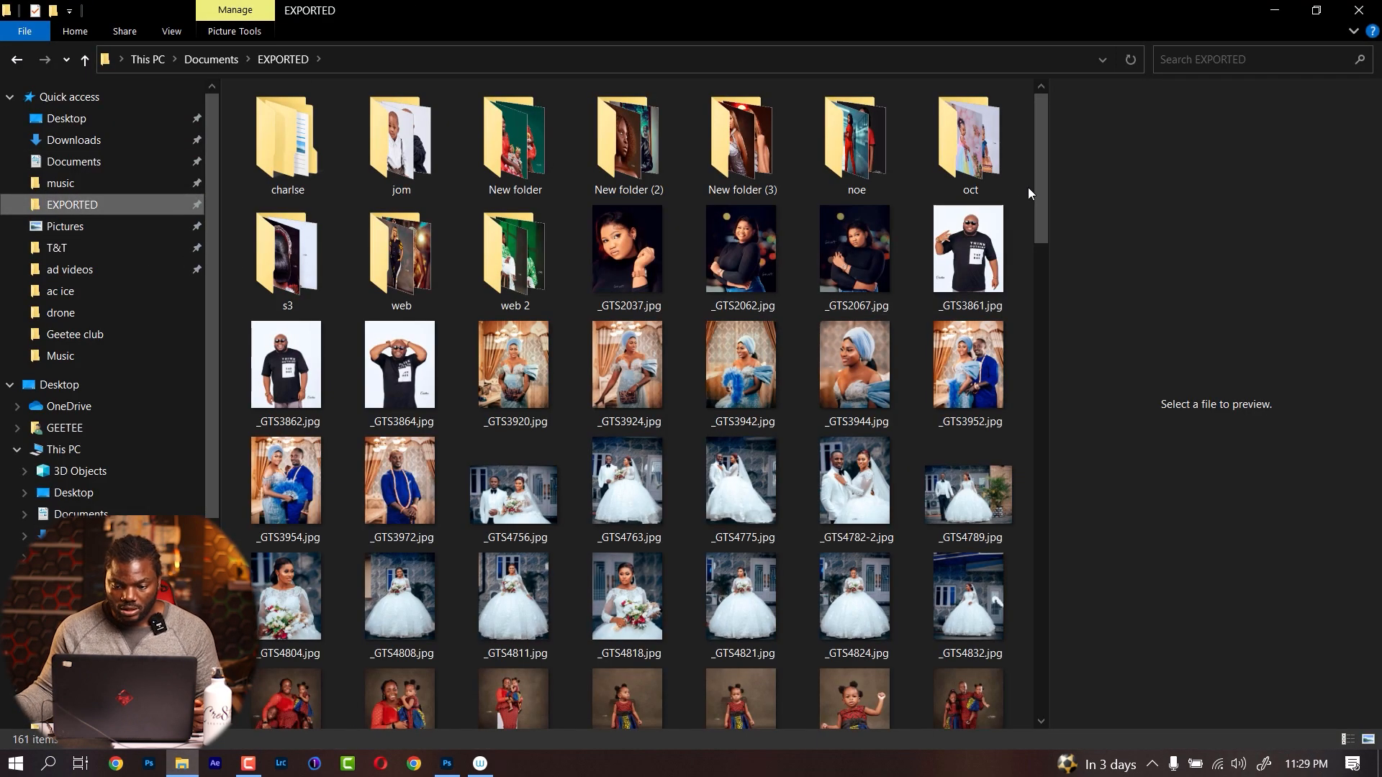
drag(1044, 155, 1018, 331)
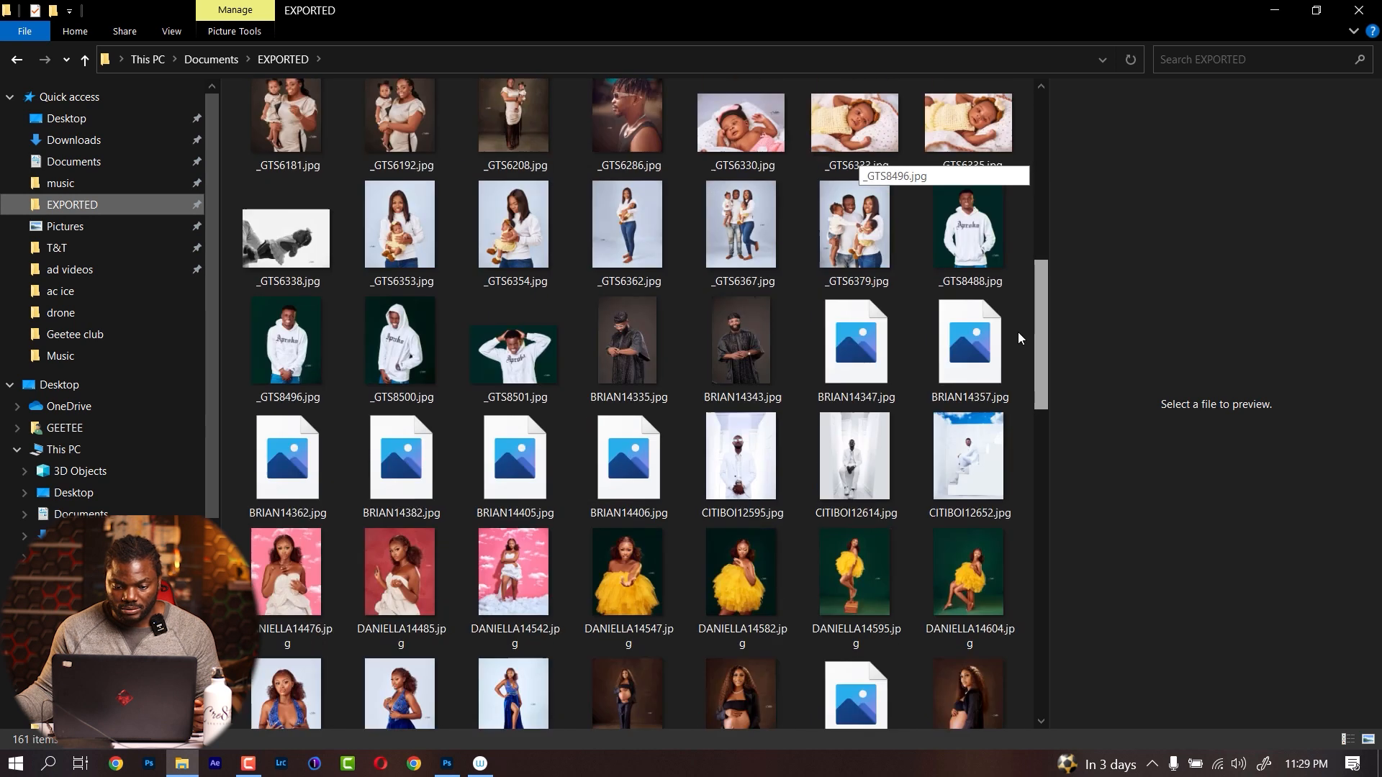
scroll(1011, 360, down, 5)
scroll(992, 469, down, 5)
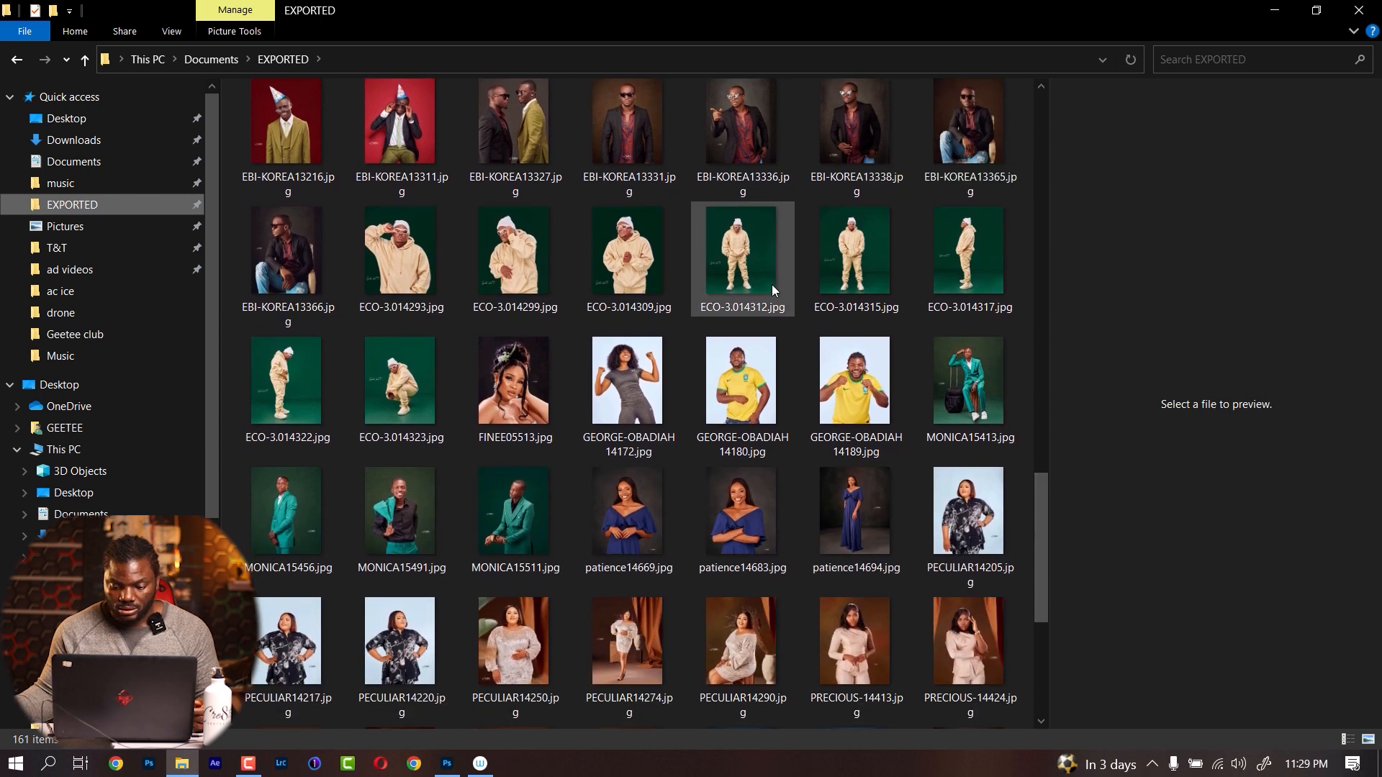
drag(1042, 544, 1001, 547)
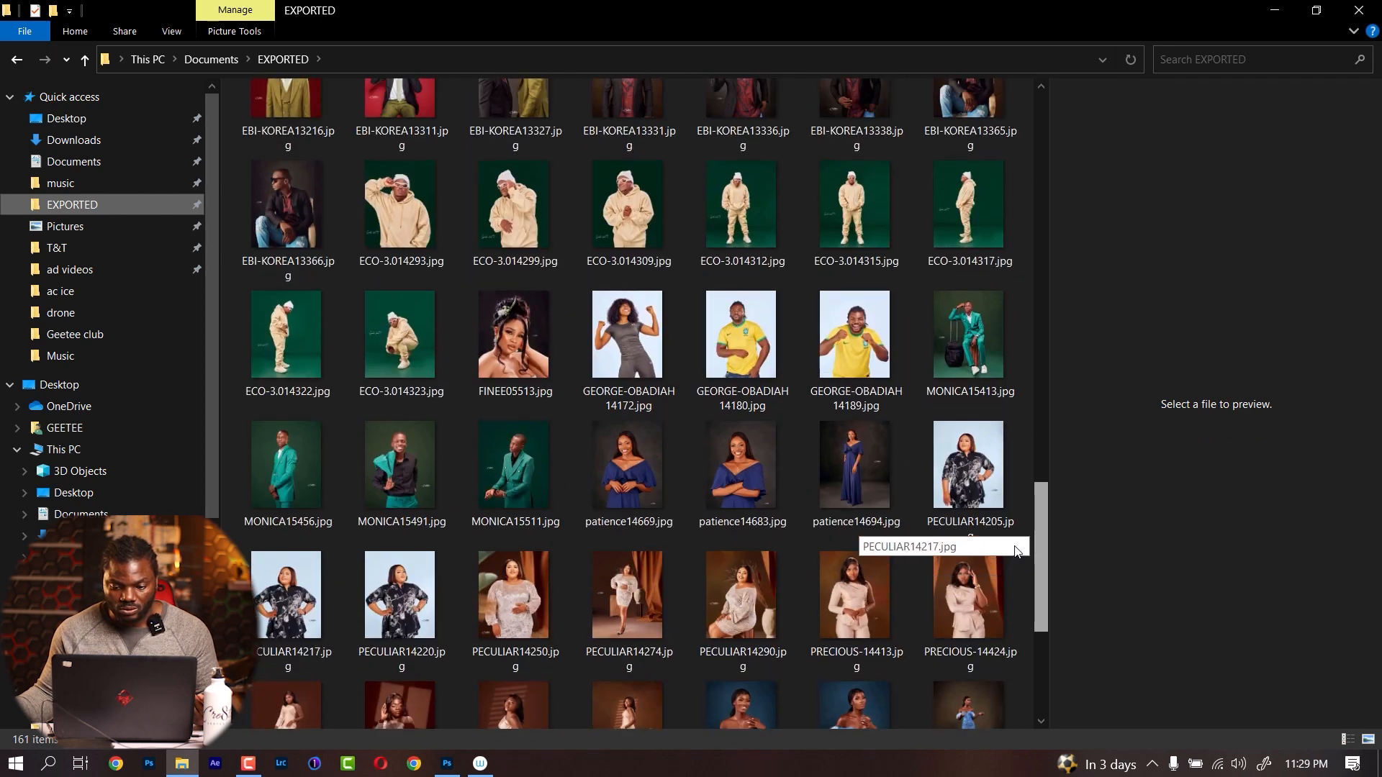
click(284, 503)
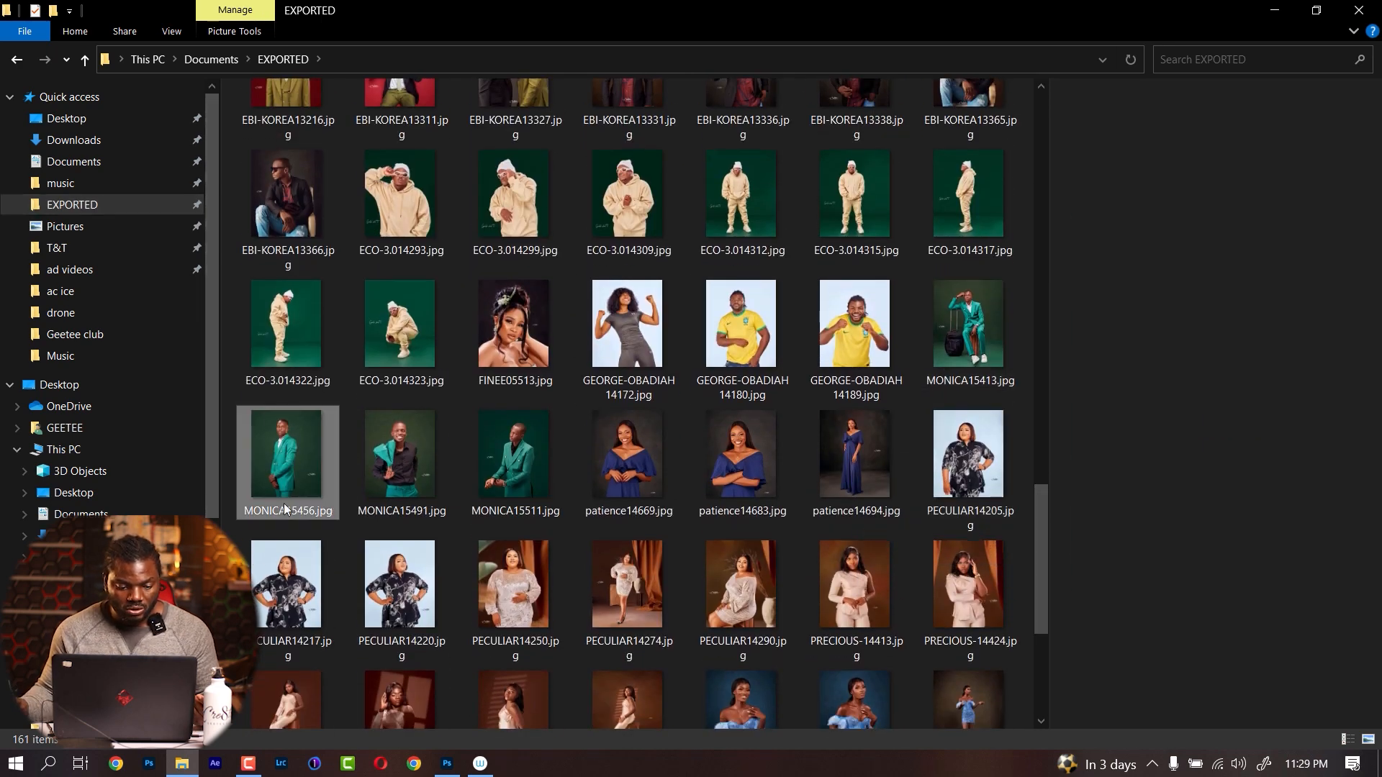
drag(284, 503, 1251, 603)
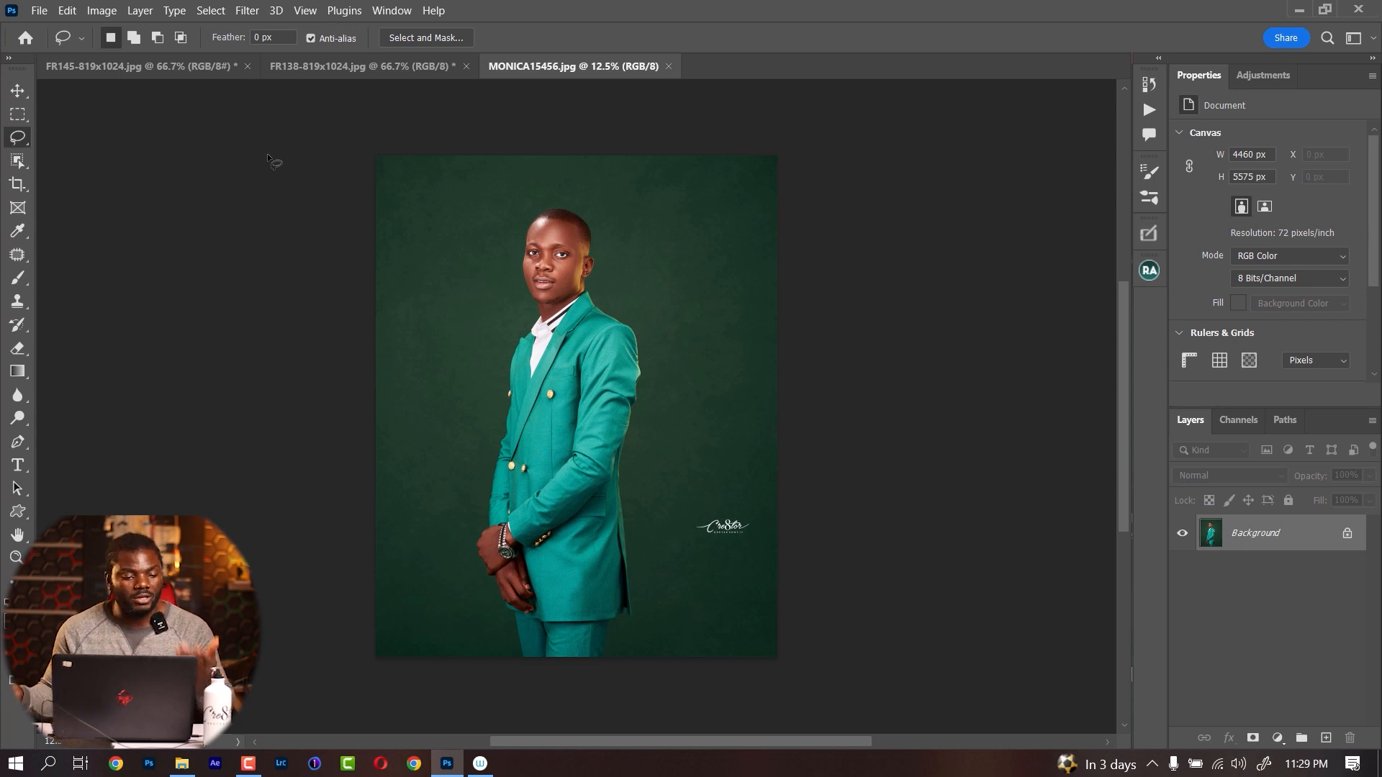
Select the man in the portrait automatically using the Select Subject command
drag(598, 286, 597, 285)
click(597, 280)
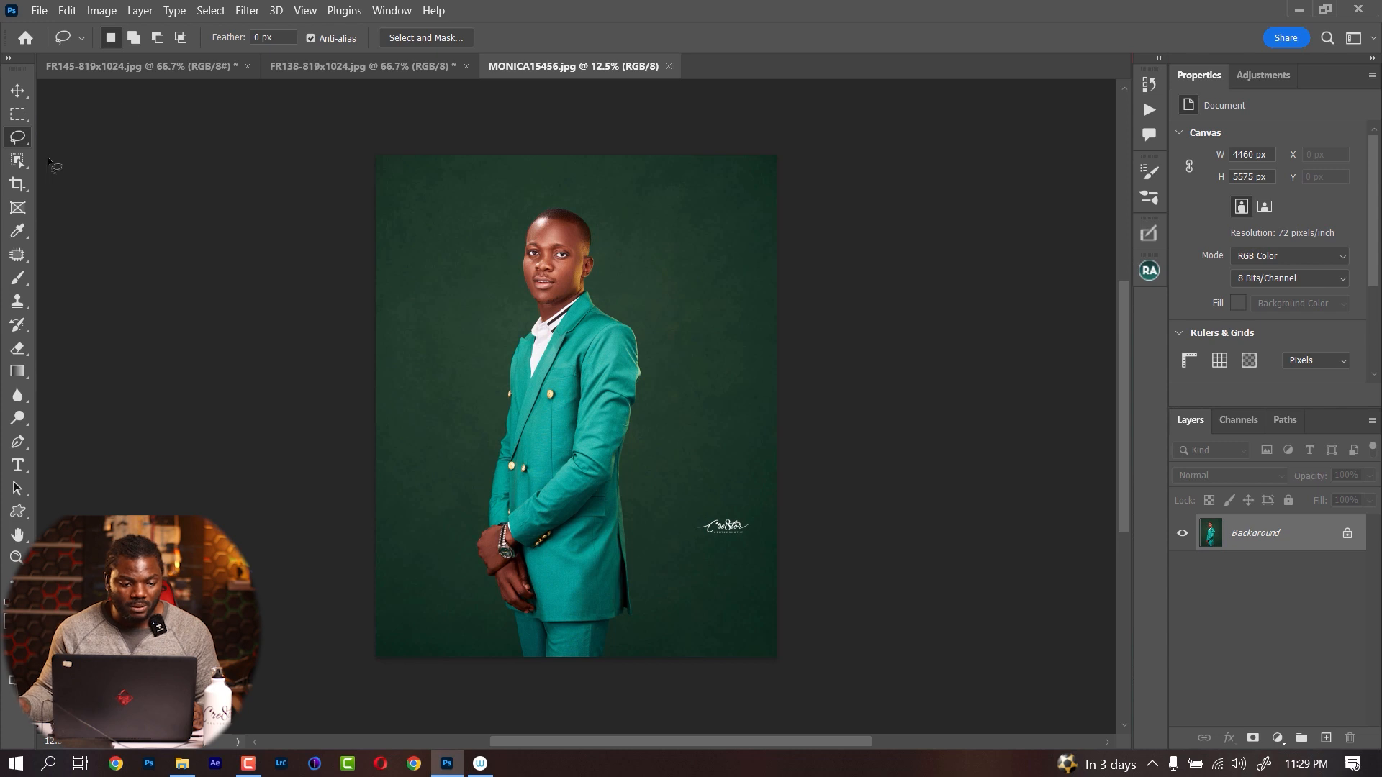
click(211, 10)
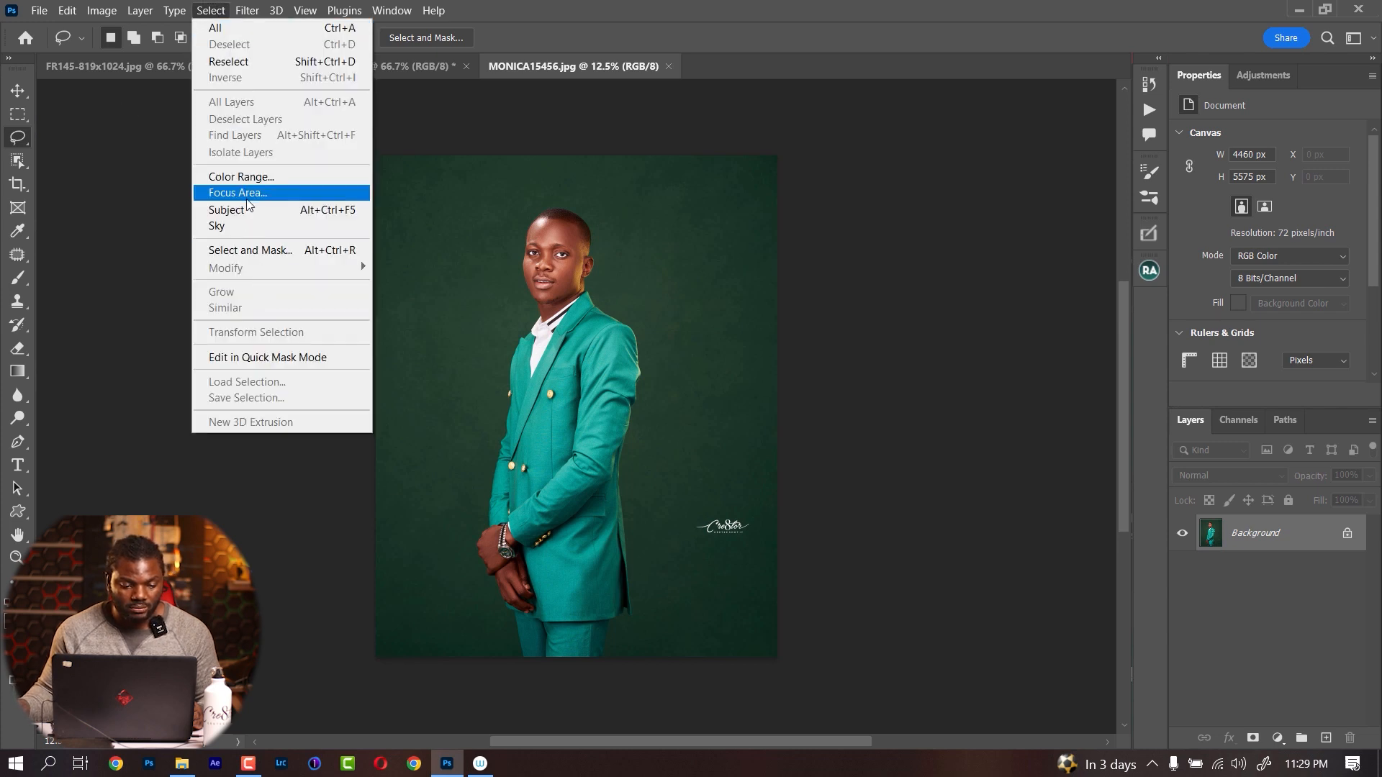
click(241, 211)
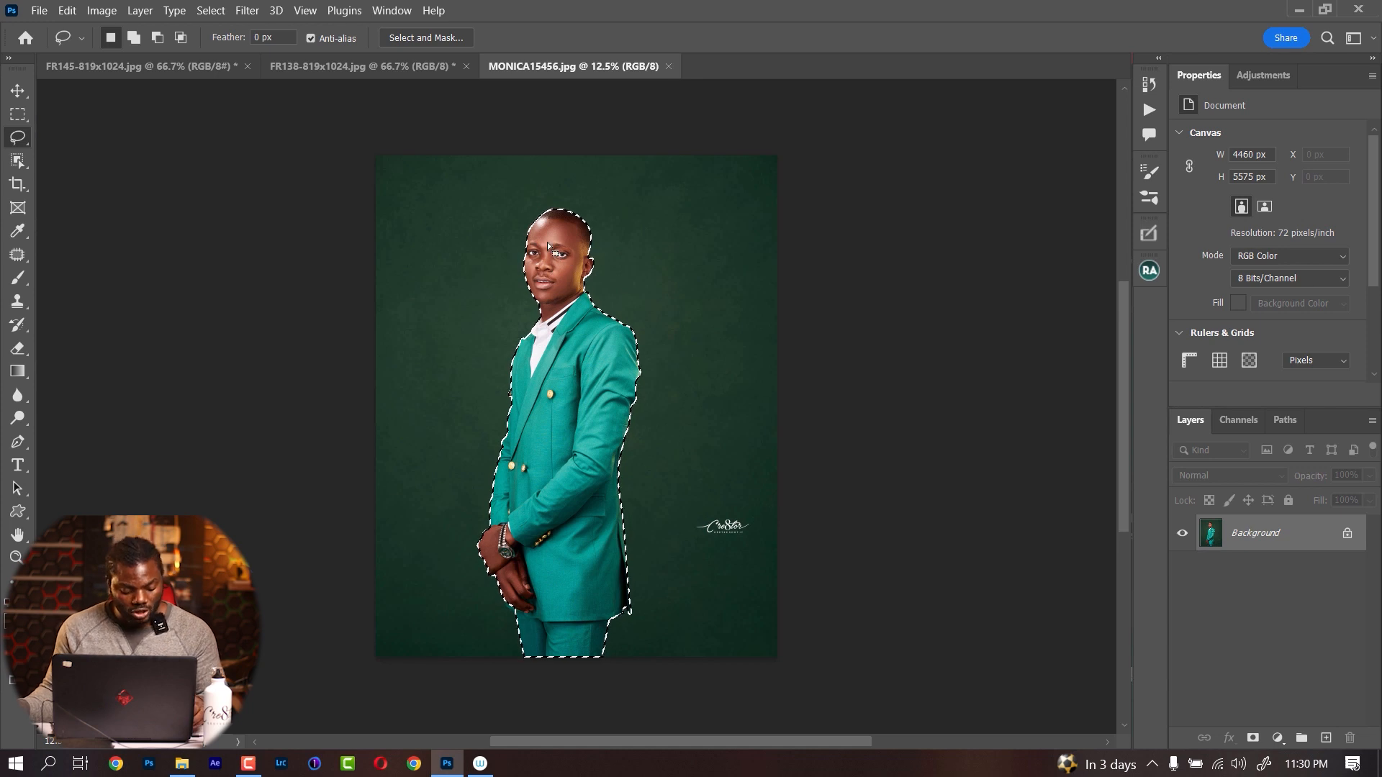
Try to remove the selected man from the Background layer with Content-Aware Fill, and undo the fill and deselection
key(F5)
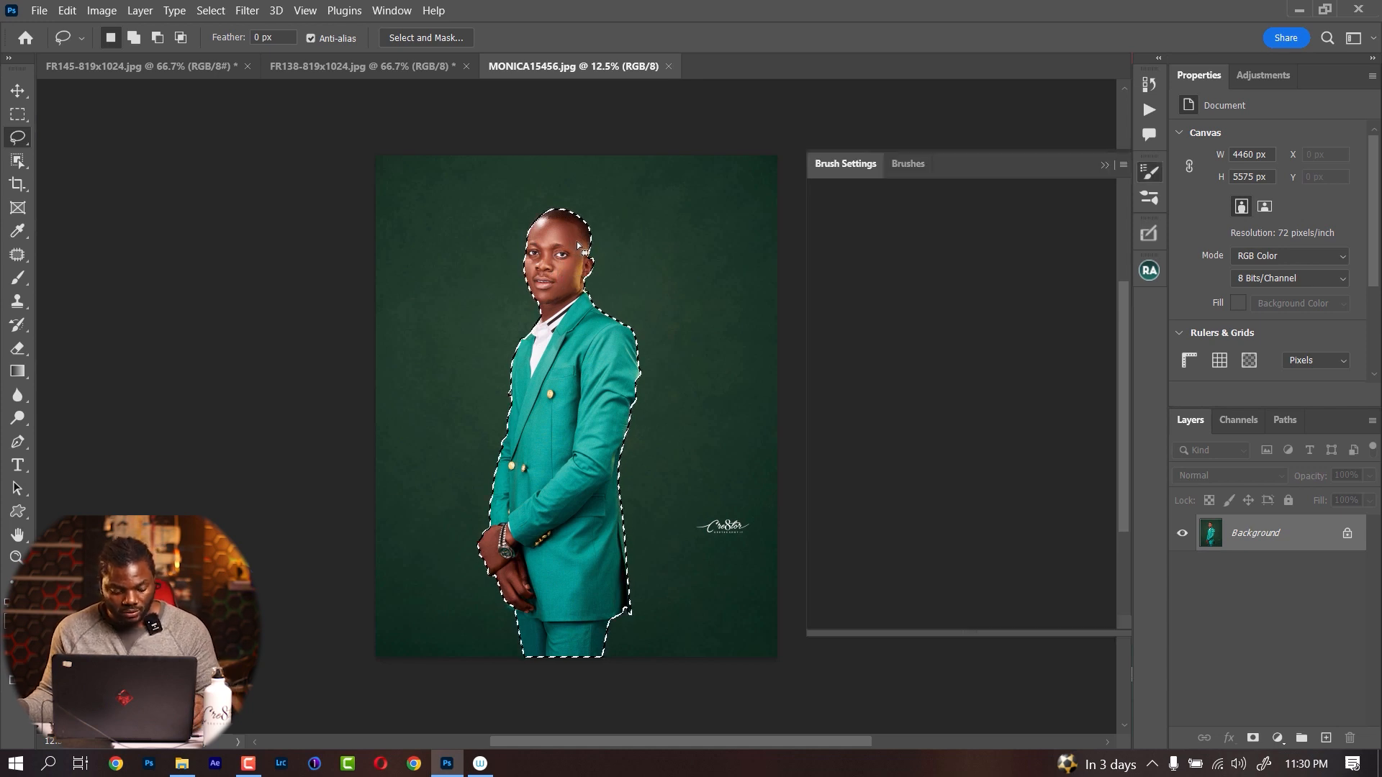
key(shift)
key(shift+F5)
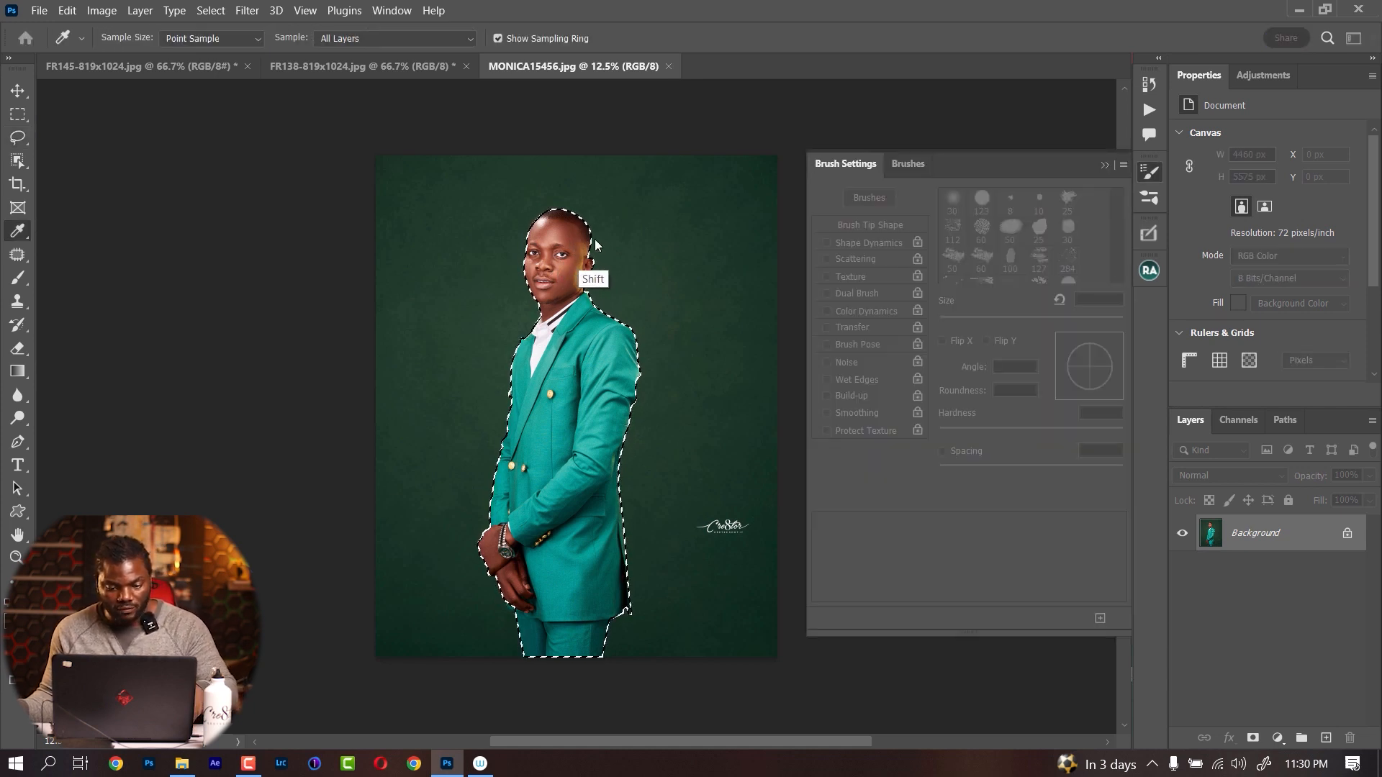
click(628, 131)
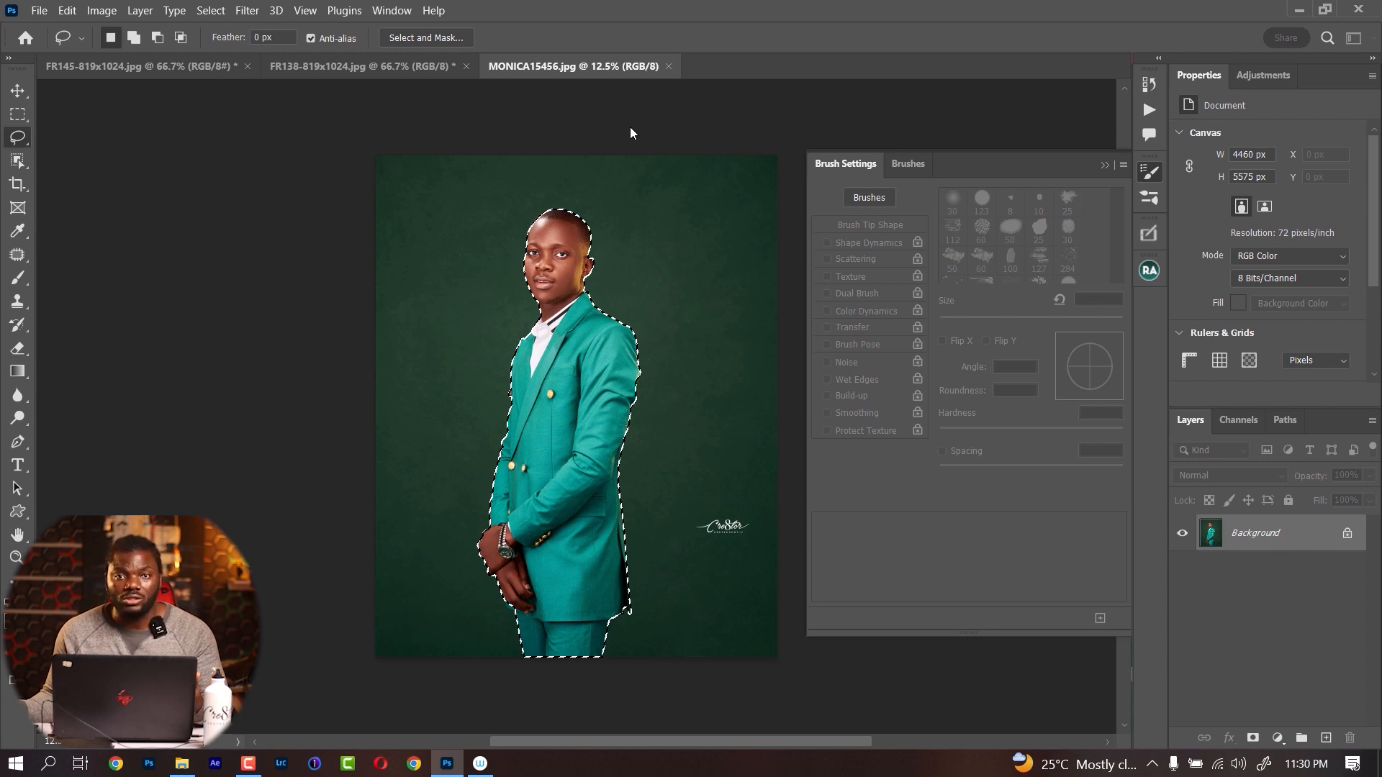
key(shift+Delete)
key(ctrl+d)
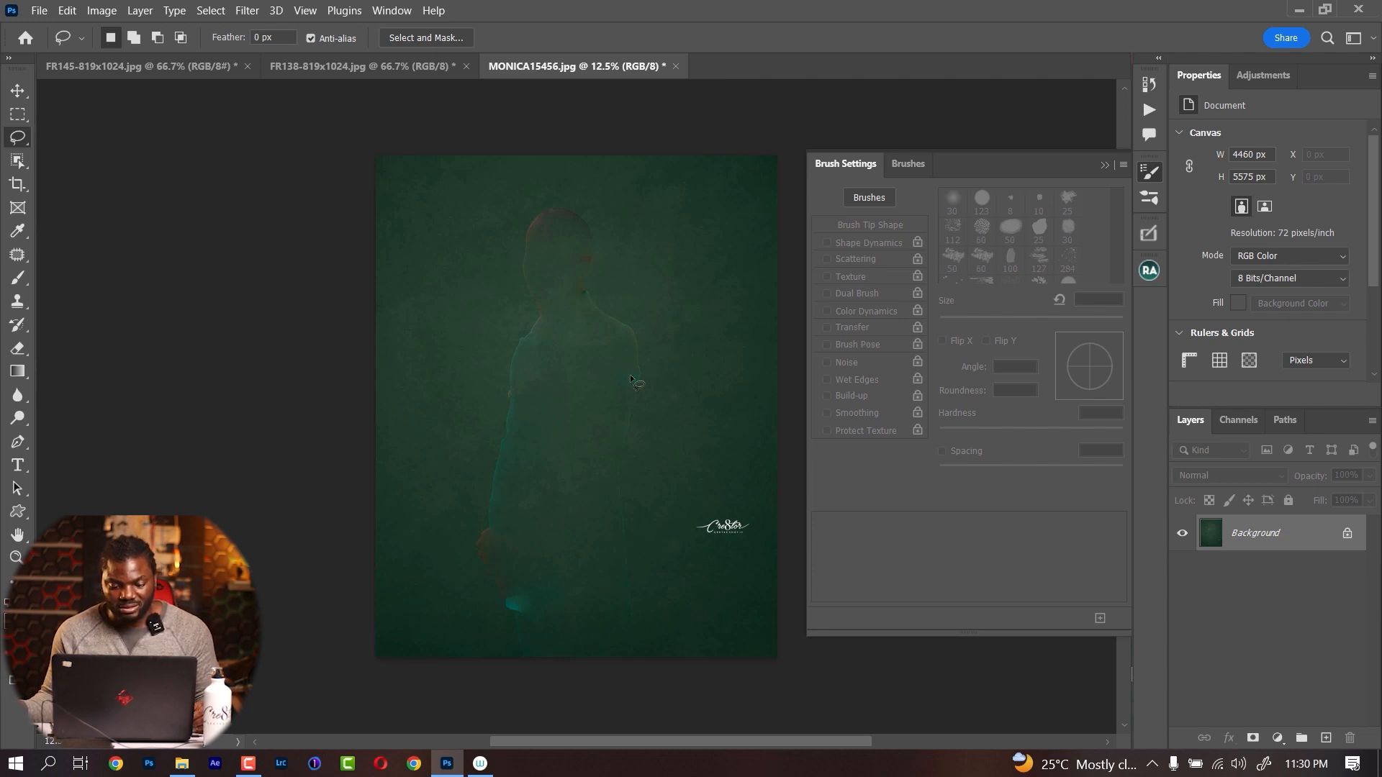
key(ctrl+z)
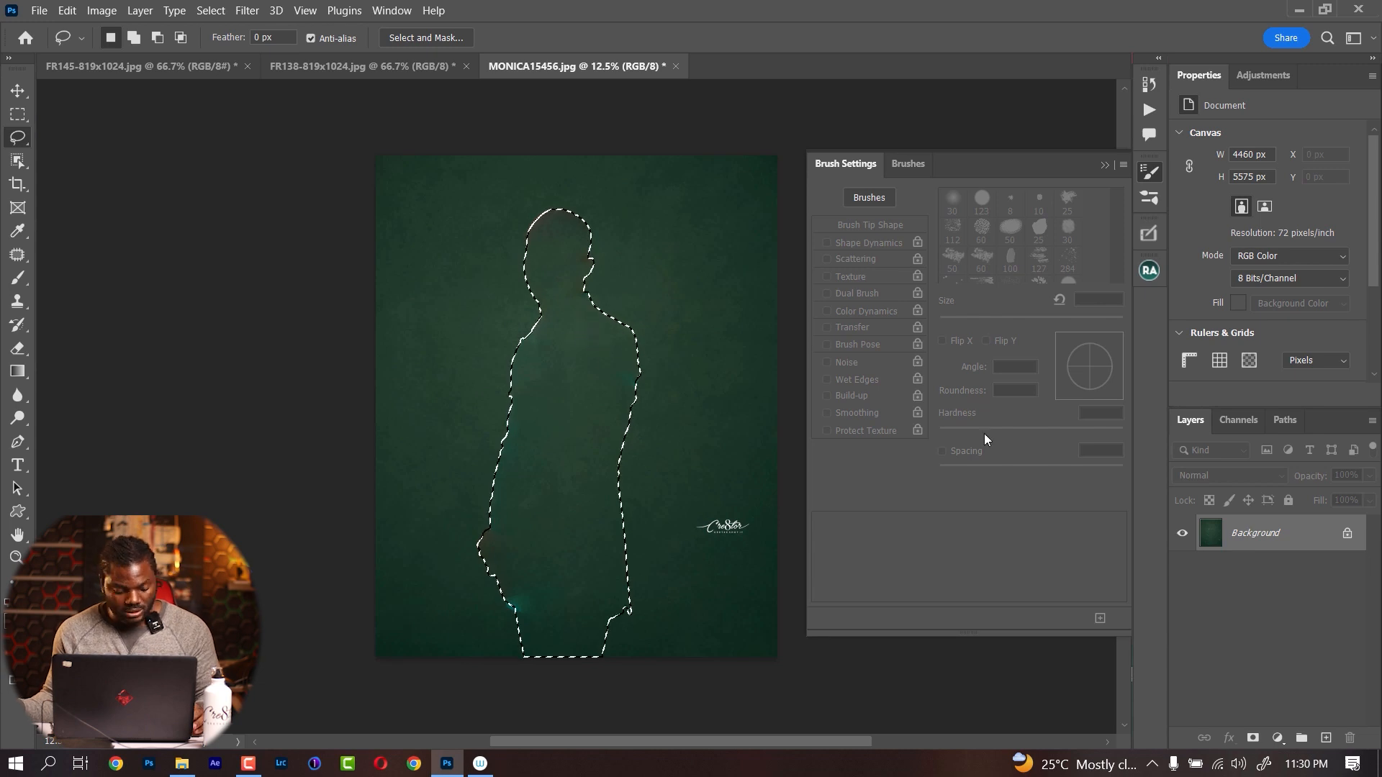
key(ctrl+z)
Duplicate the Background layer and copy the selected man from the duplicate onto a new layer
drag(1327, 524, 1326, 738)
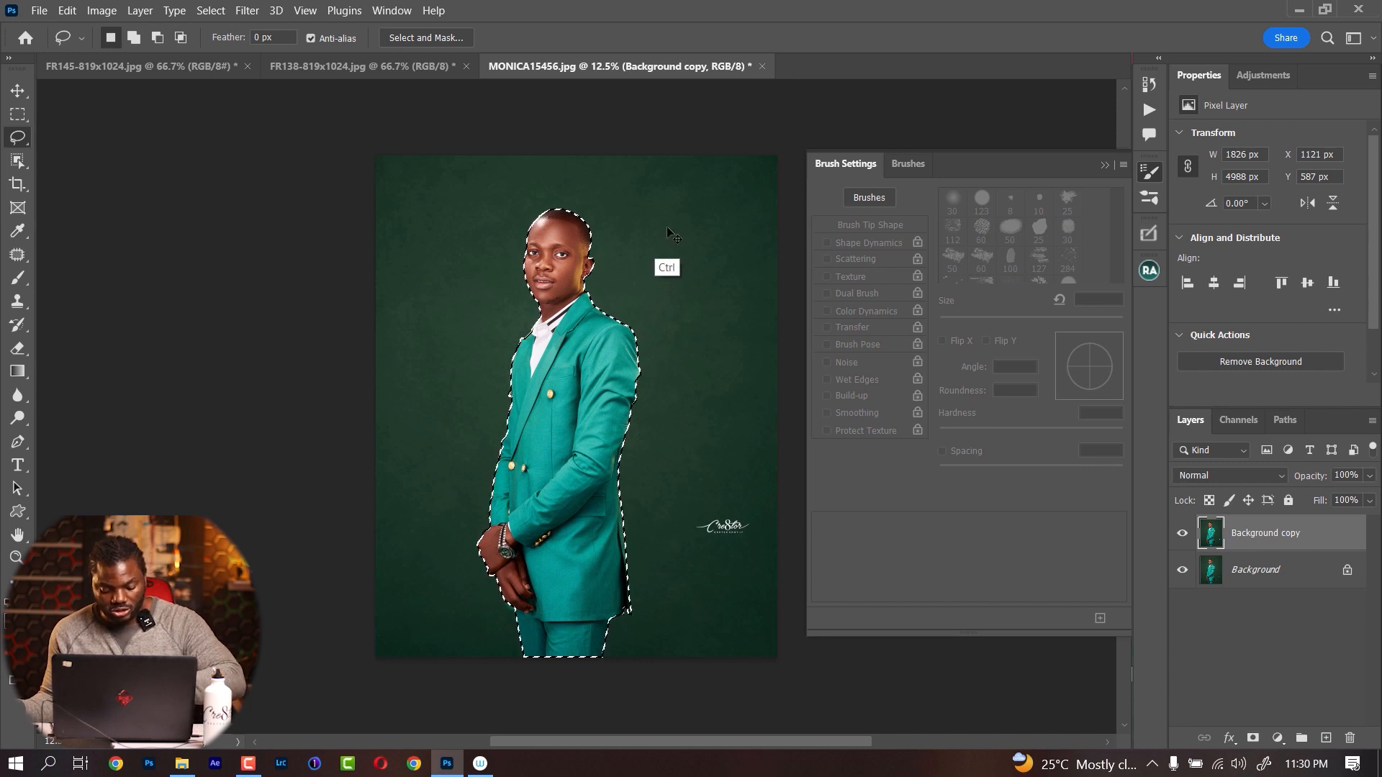
key(ctrl+j)
Load the cut-out man's outline as a selection and hide both the cut-out layer and the original Background layer
ctrl+click(1211, 533)
click(1180, 532)
click(1182, 607)
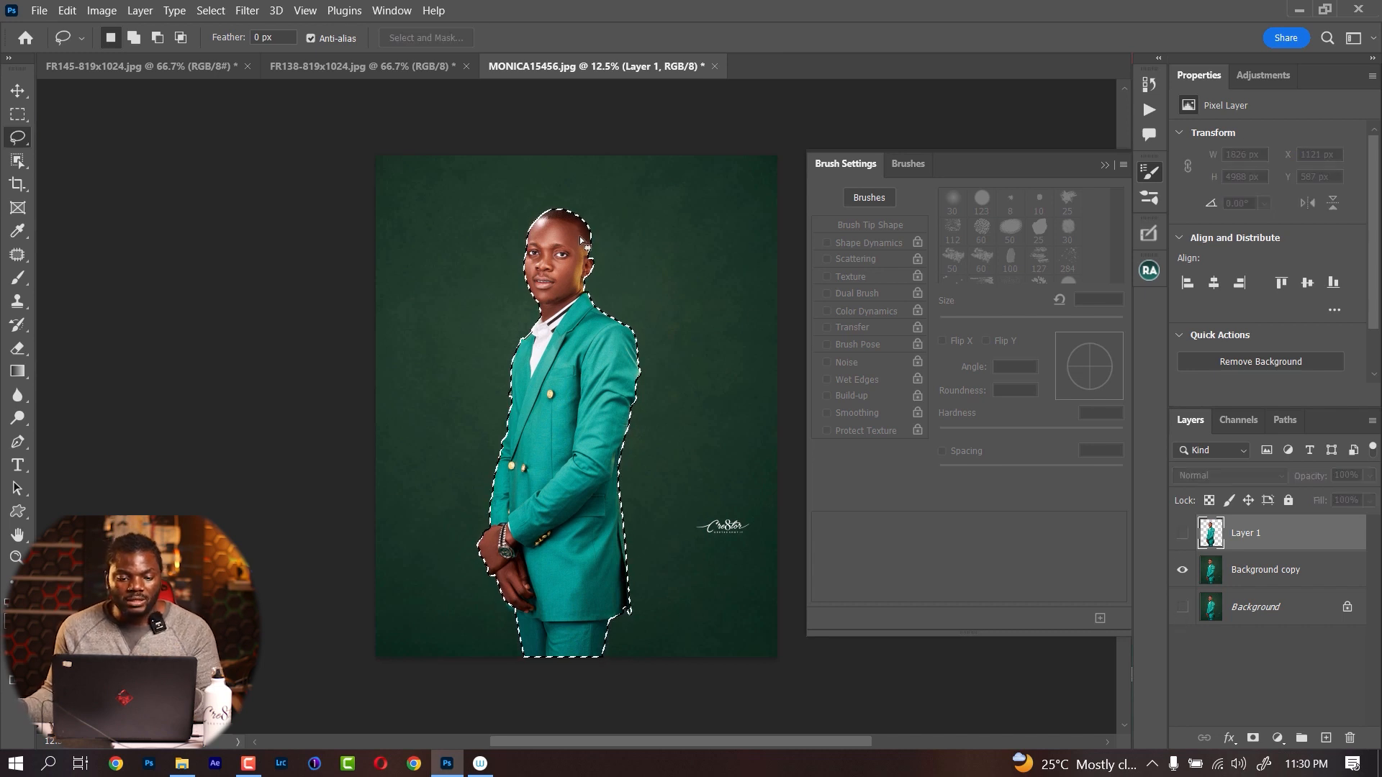
Expand the selection around the man by 5 pixels
click(211, 10)
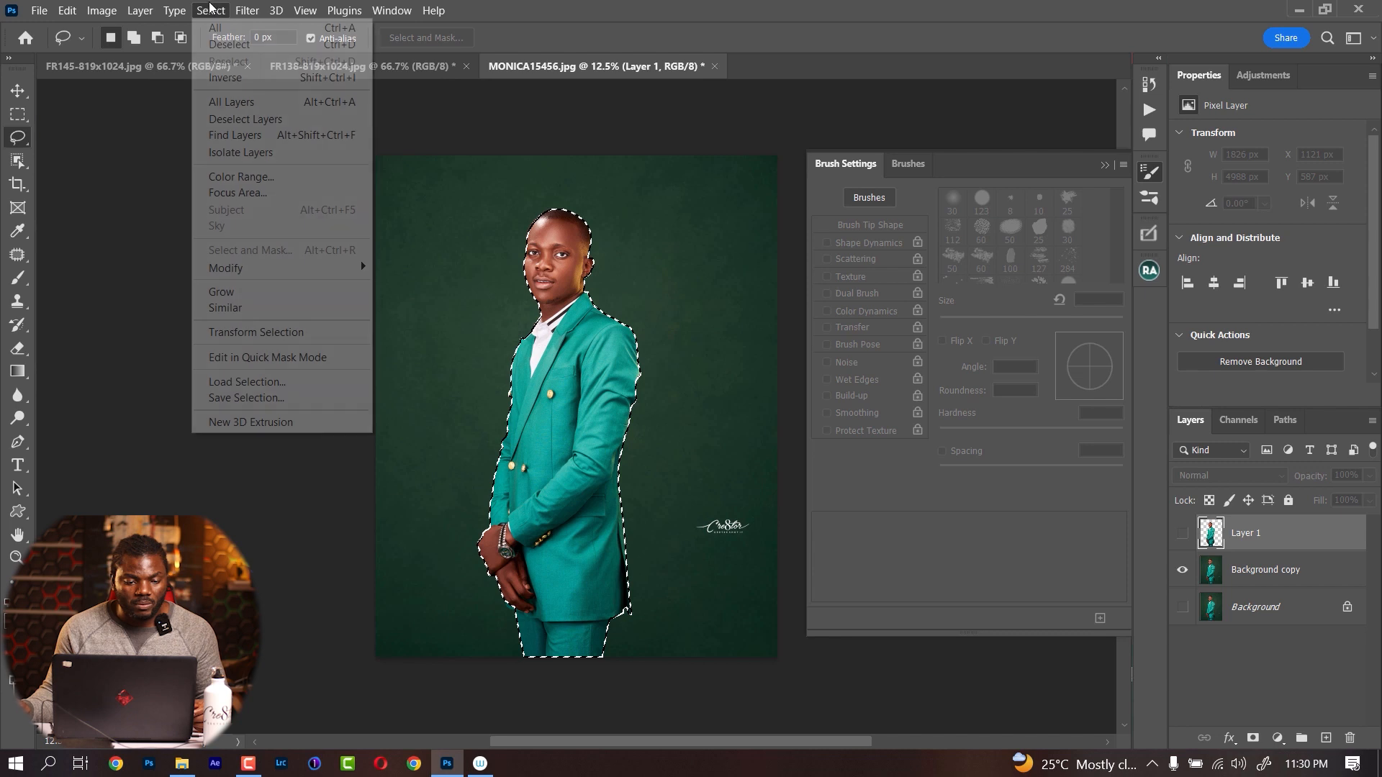
mouse_move(345, 268)
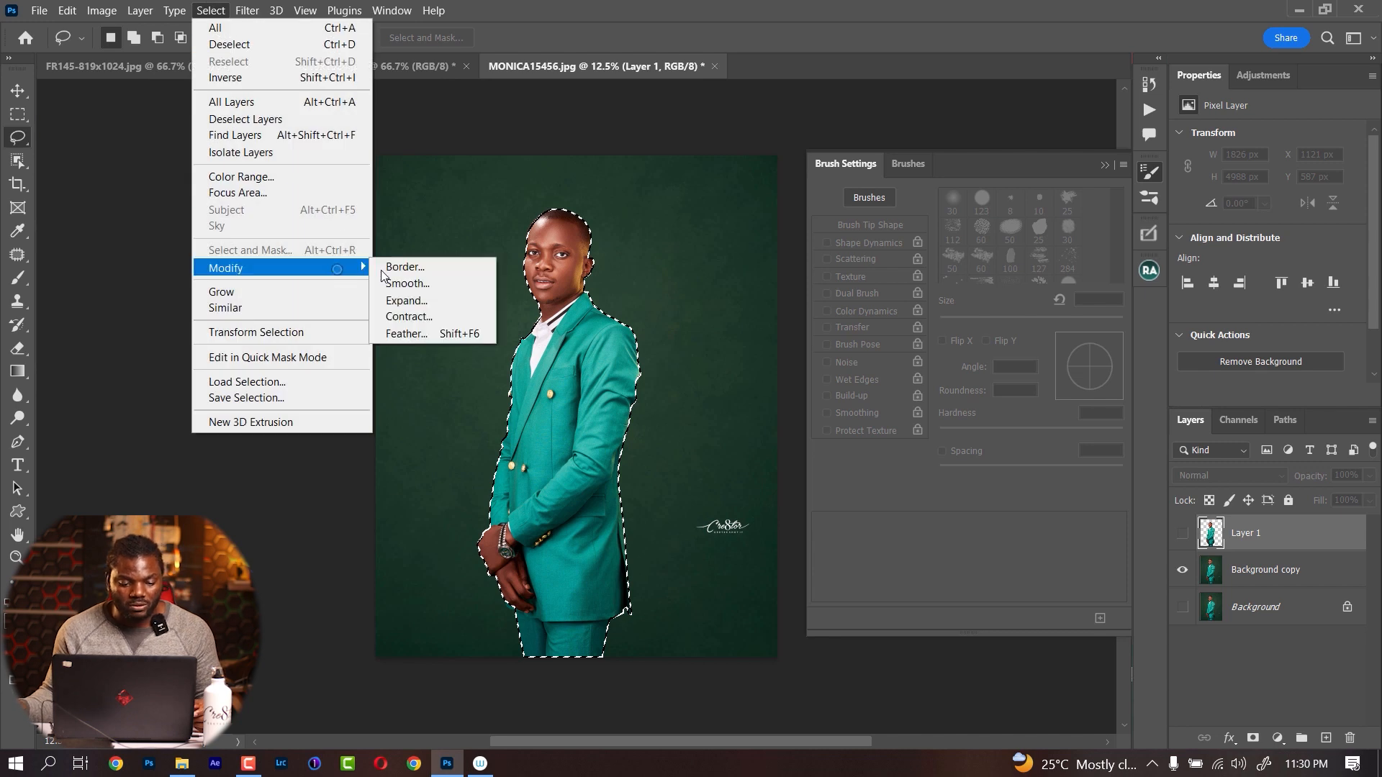
click(412, 301)
text(5)
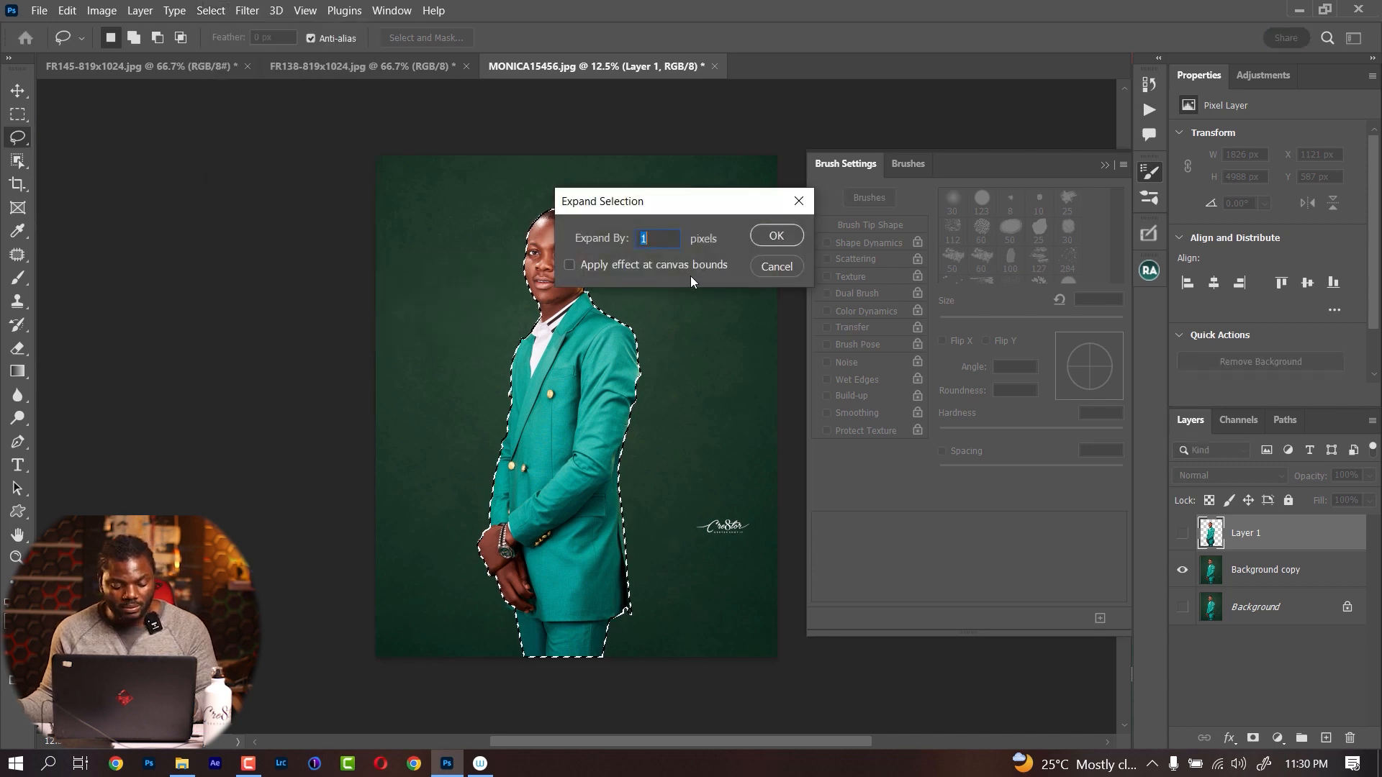
click(768, 236)
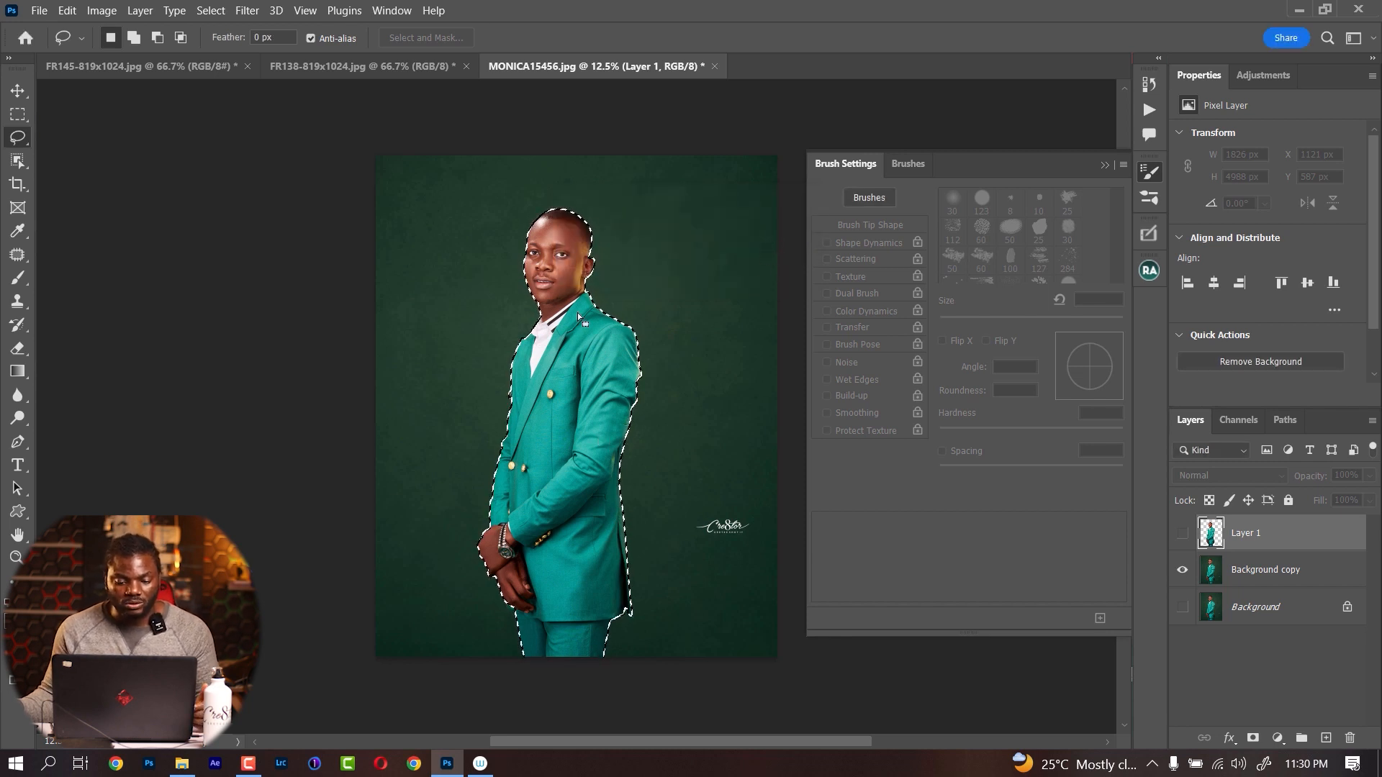
Try to remove the man from the Background copy layer with a Content-Aware fill, and undo the fill and deselection
key(shift)
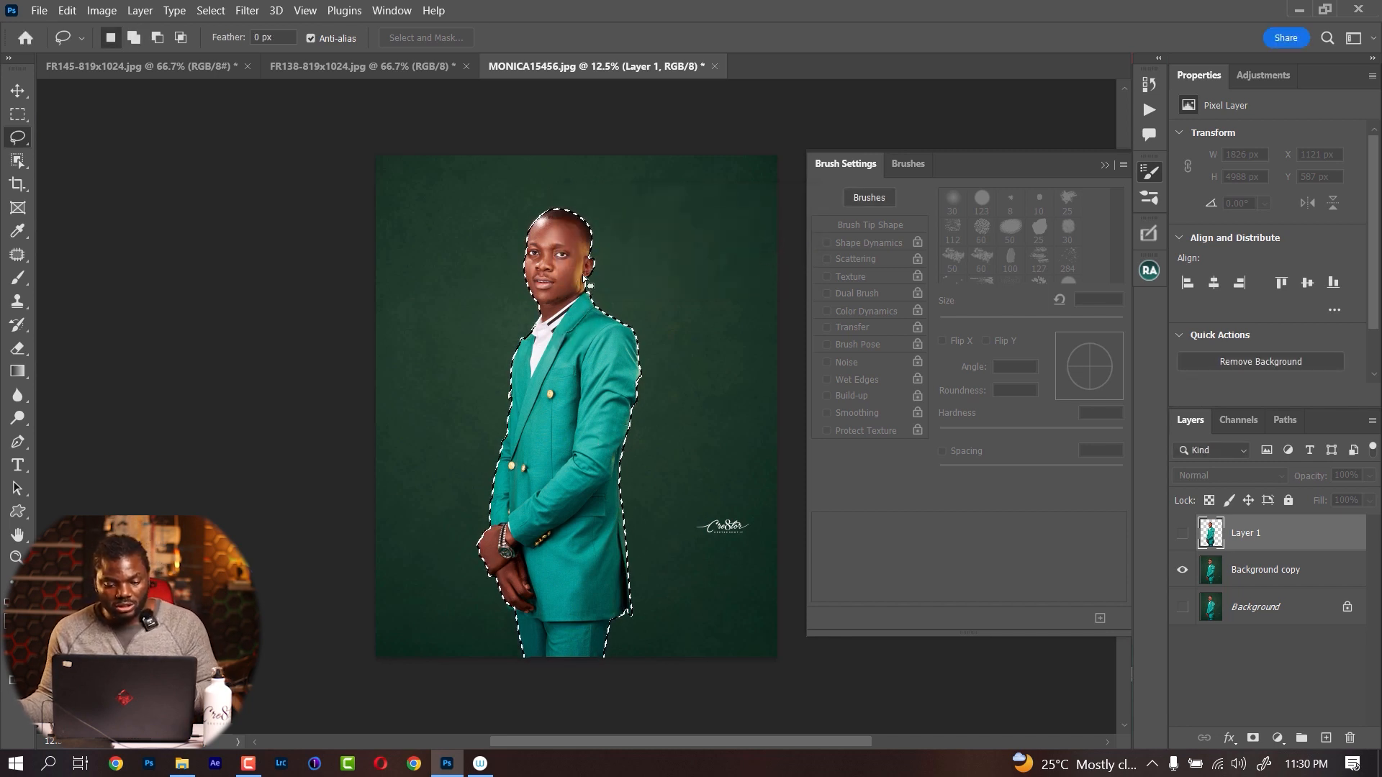
key(shift)
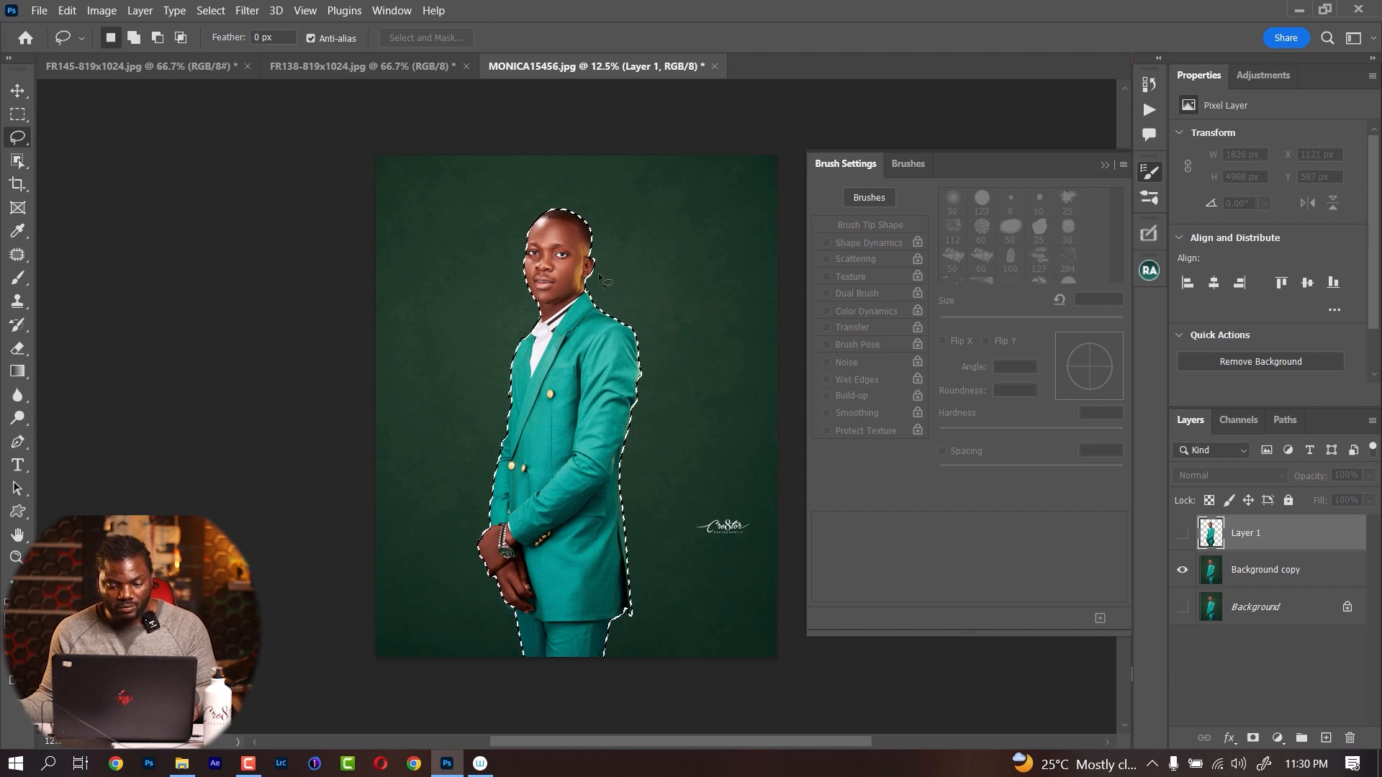
key(shift)
click(102, 10)
mouse_move(49, 10)
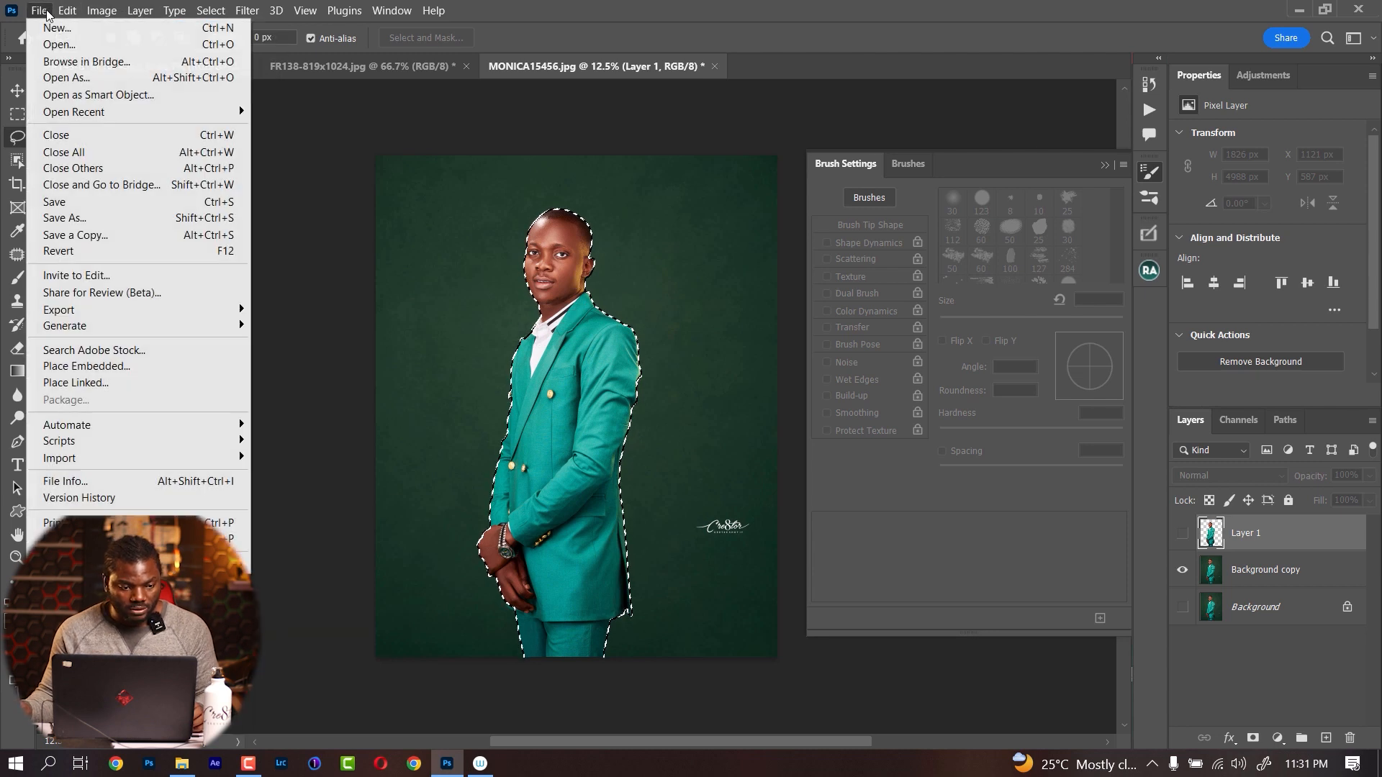
click(793, 19)
click(1223, 568)
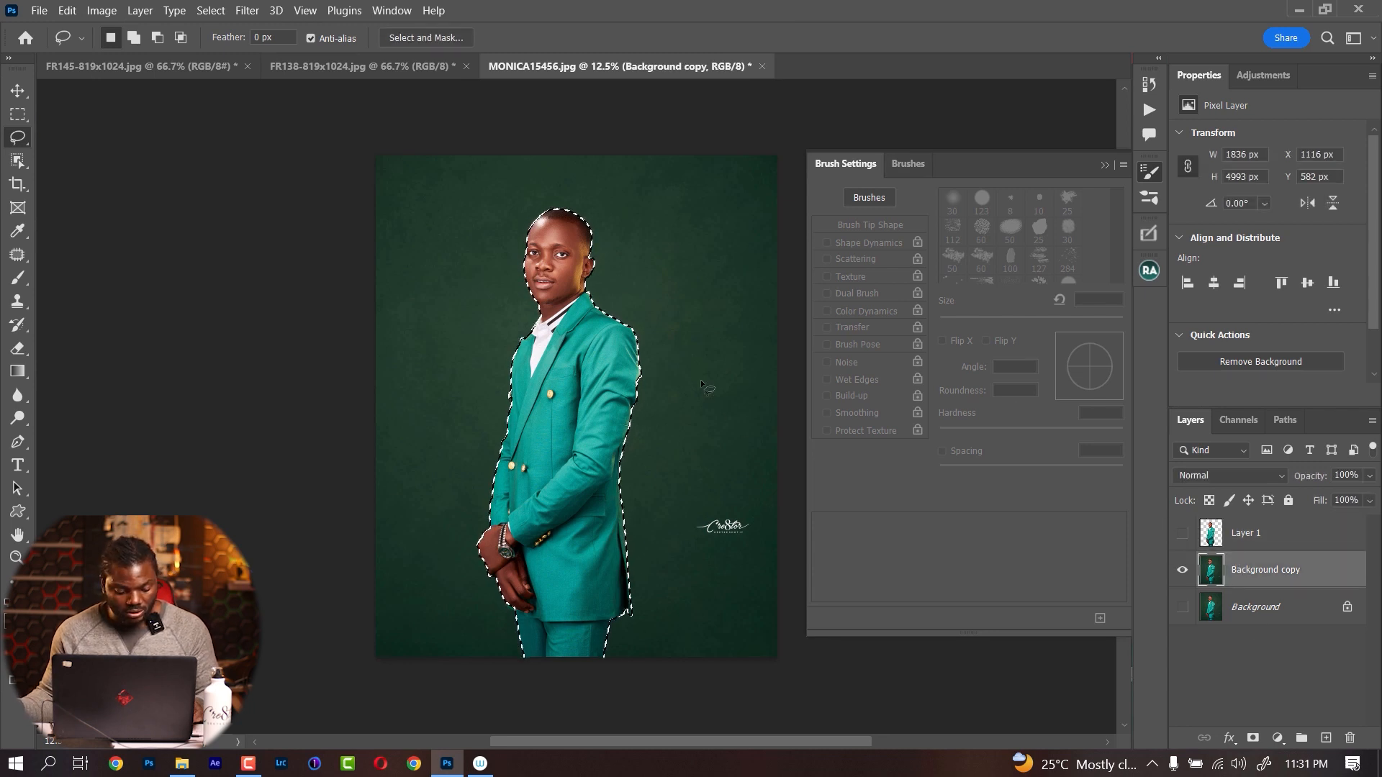
key(shift+F5)
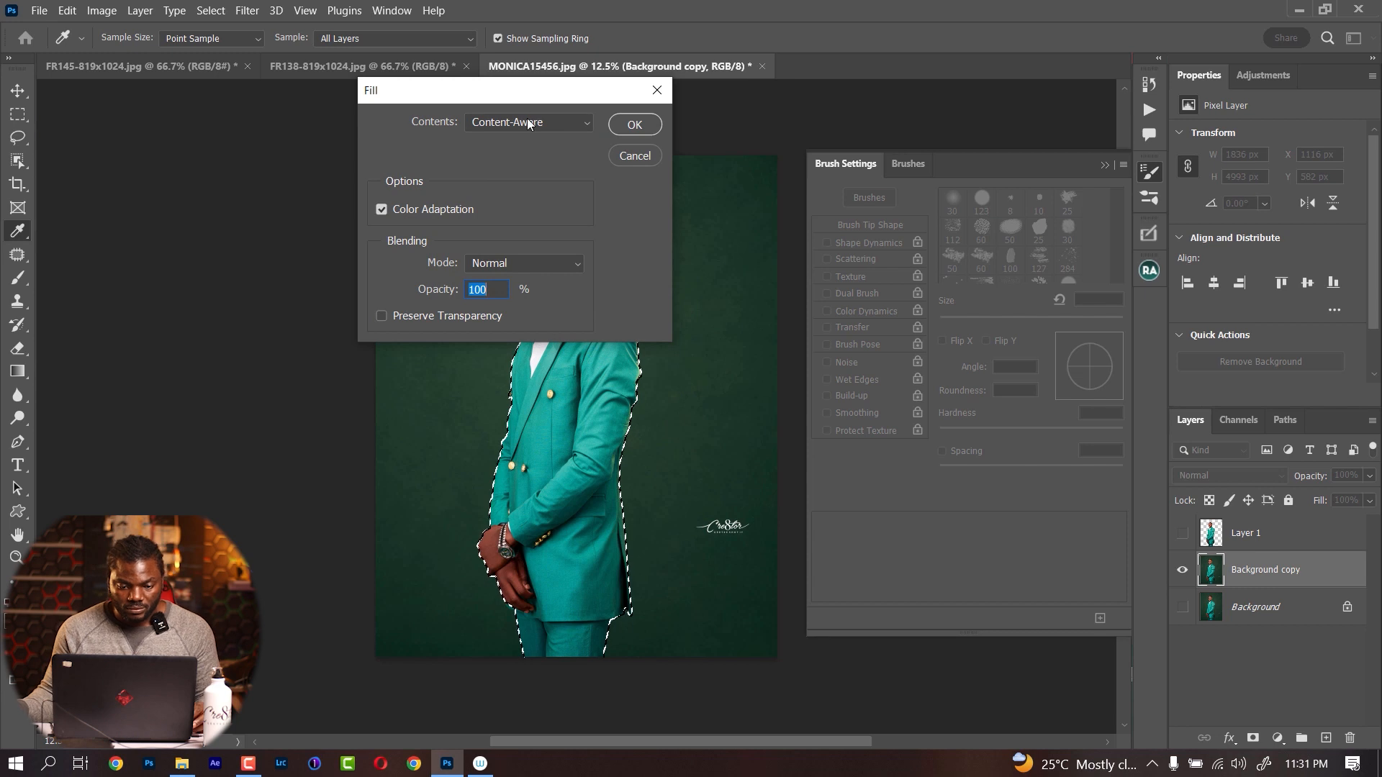
click(623, 128)
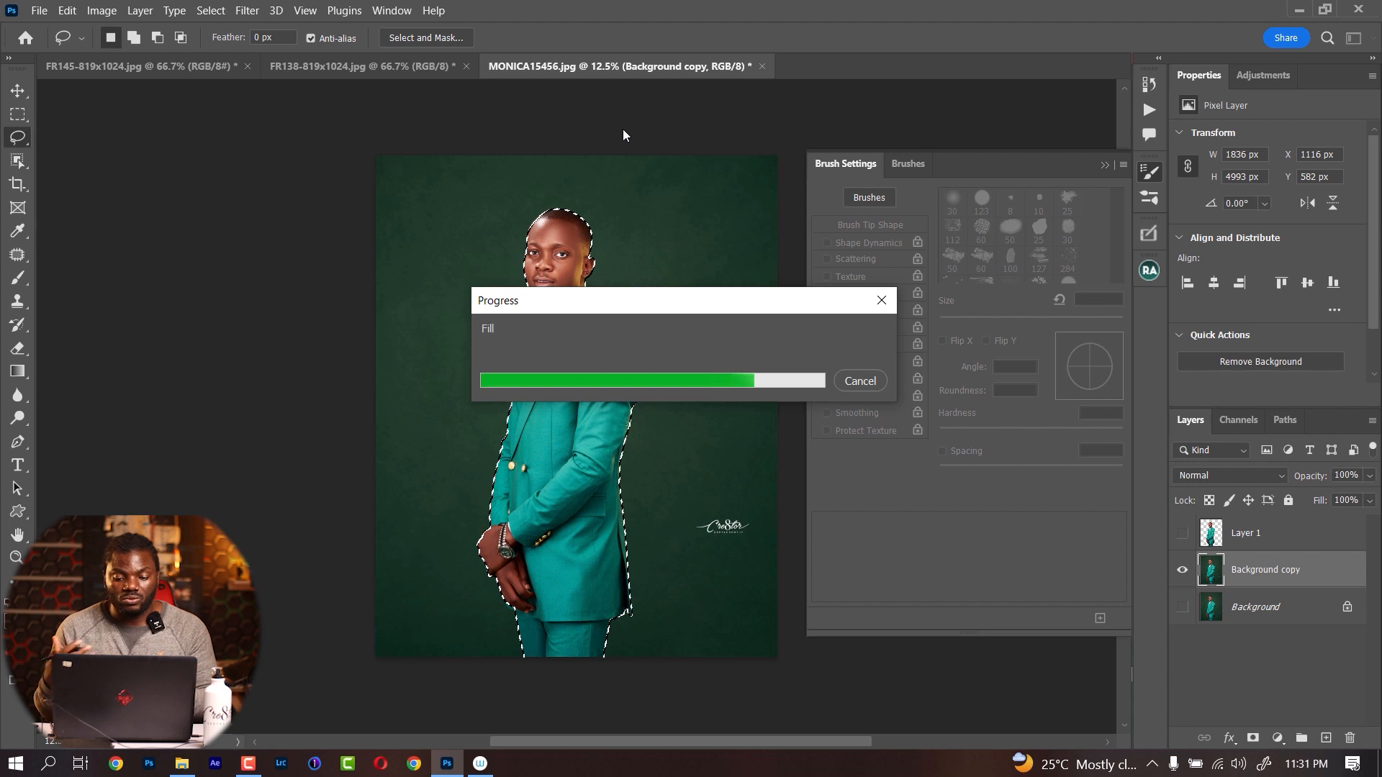
key(ctrl+d)
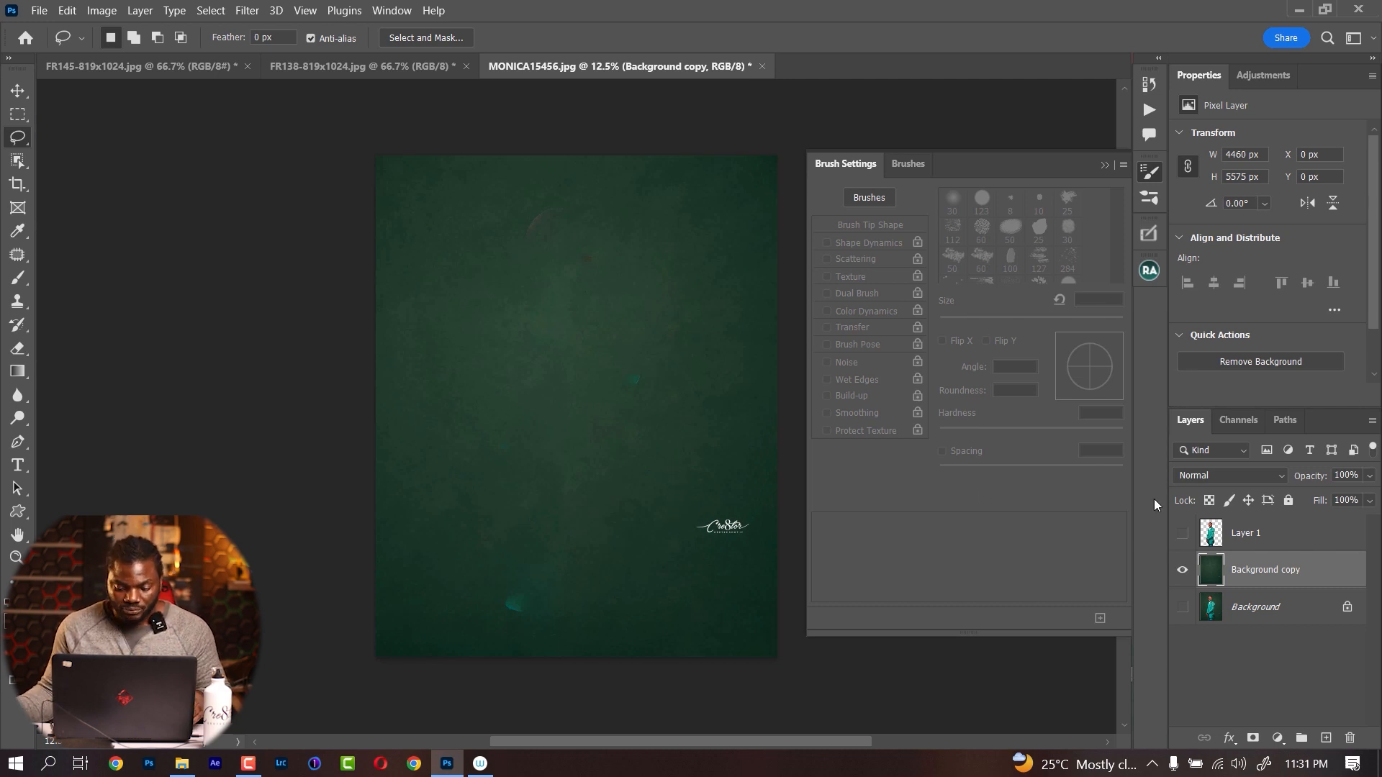
key(ctrl+z)
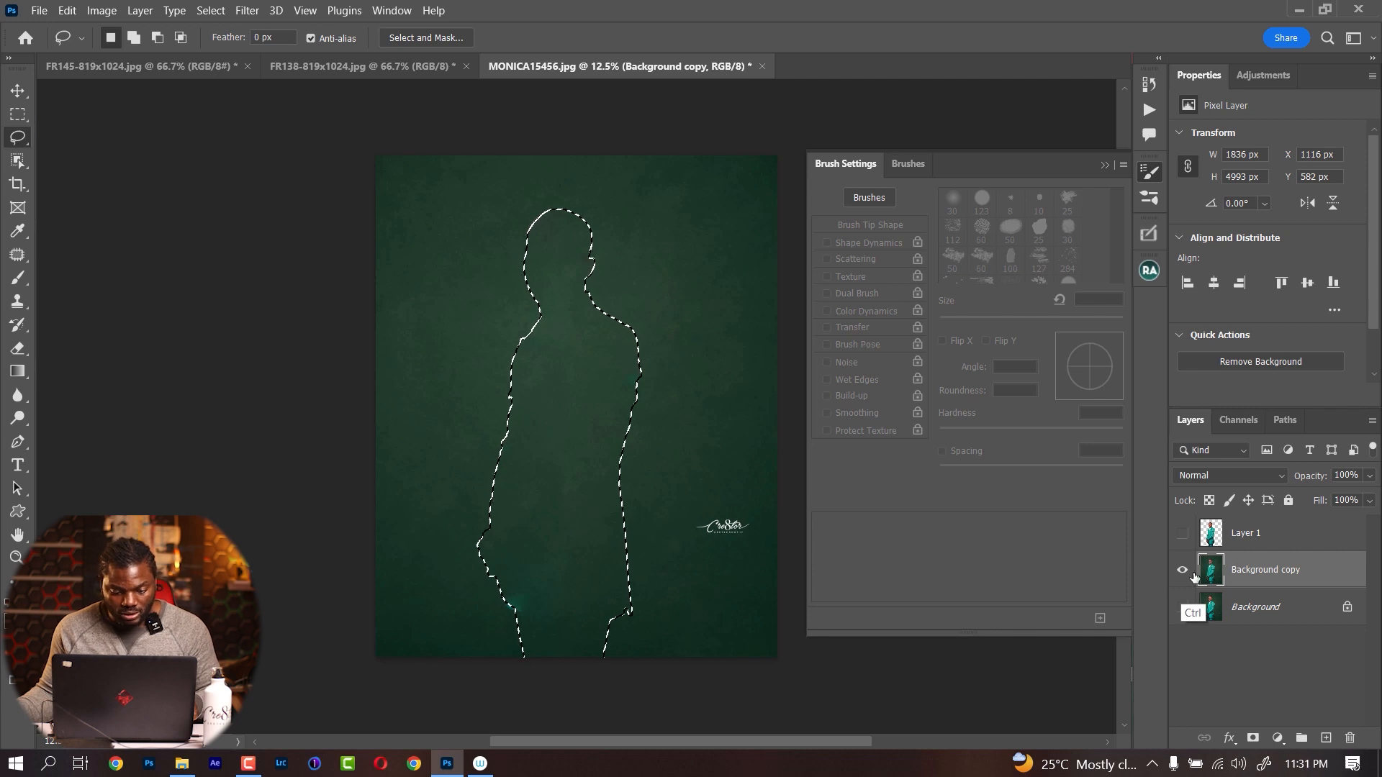
key(ctrl+z)
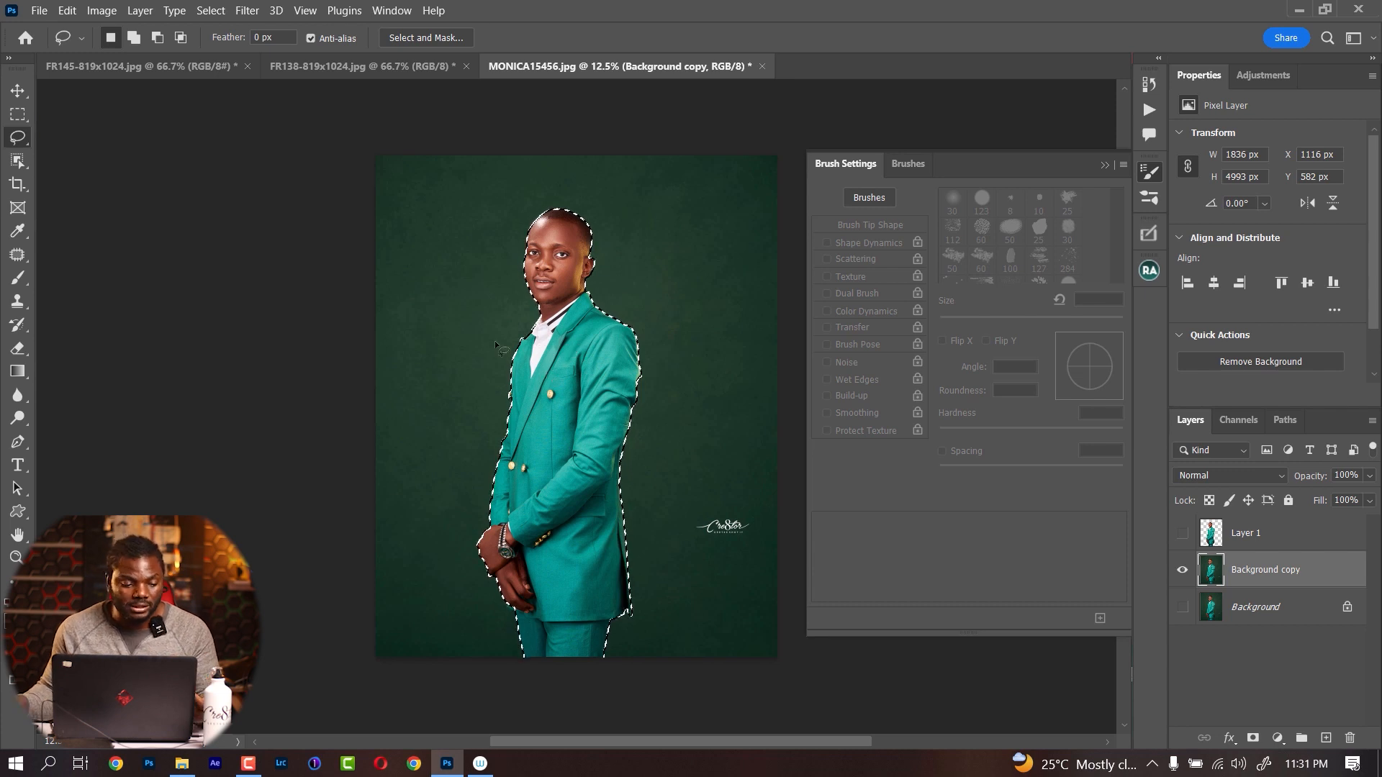
Try Delete and Fill Selection on the man in the Background copy layer, and undo it
right_click(557, 371)
click(640, 627)
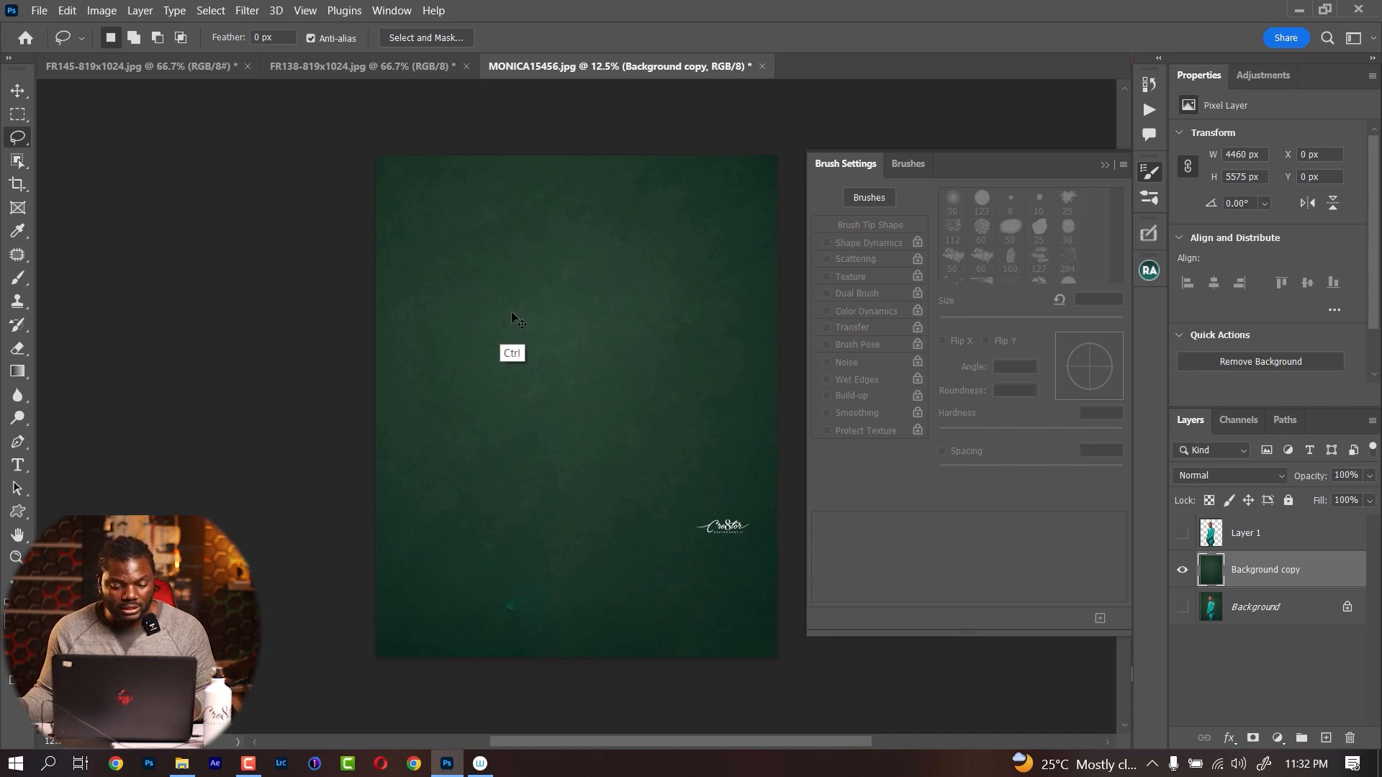
key(ctrl+z)
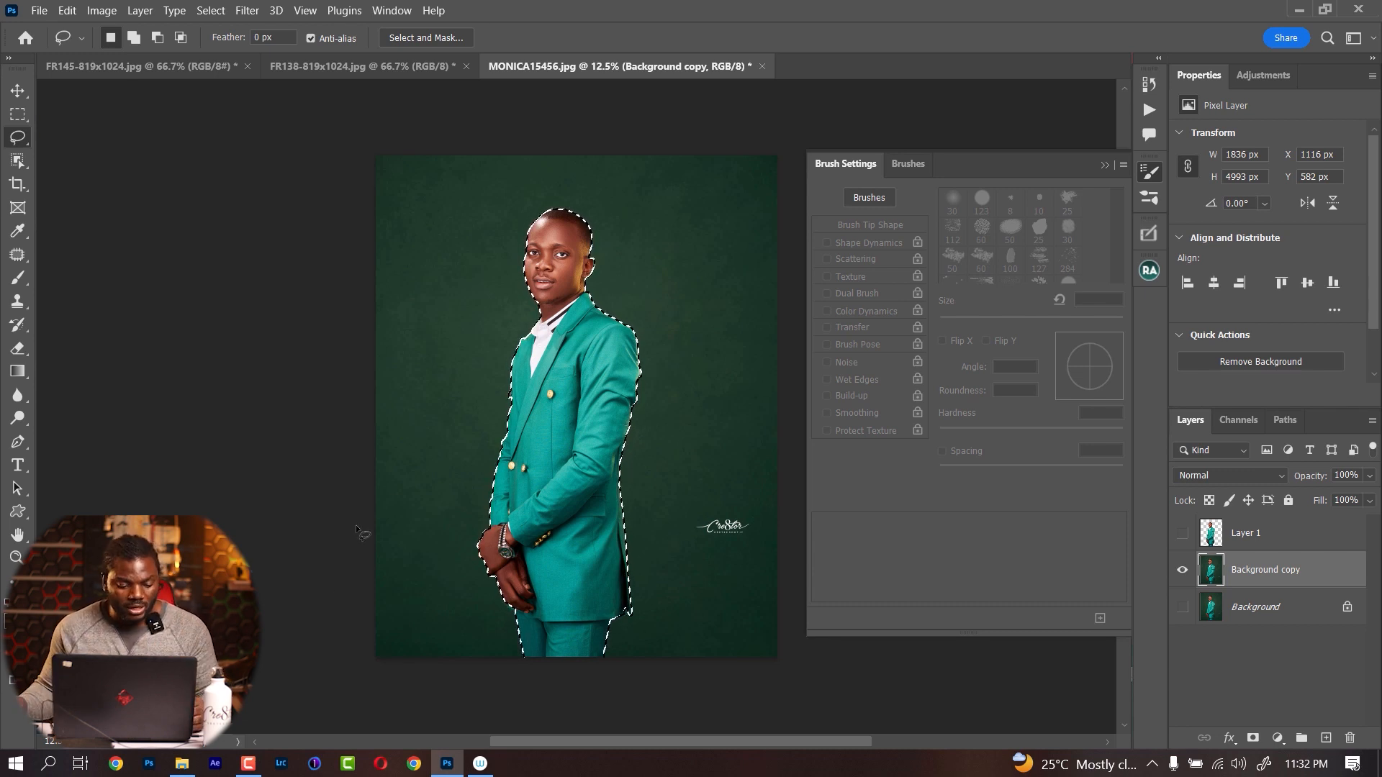
Open _GTS6081.jpg from the EXPORTED folder in Photoshop, collapse the brush settings, and minimize the file browser window
click(184, 765)
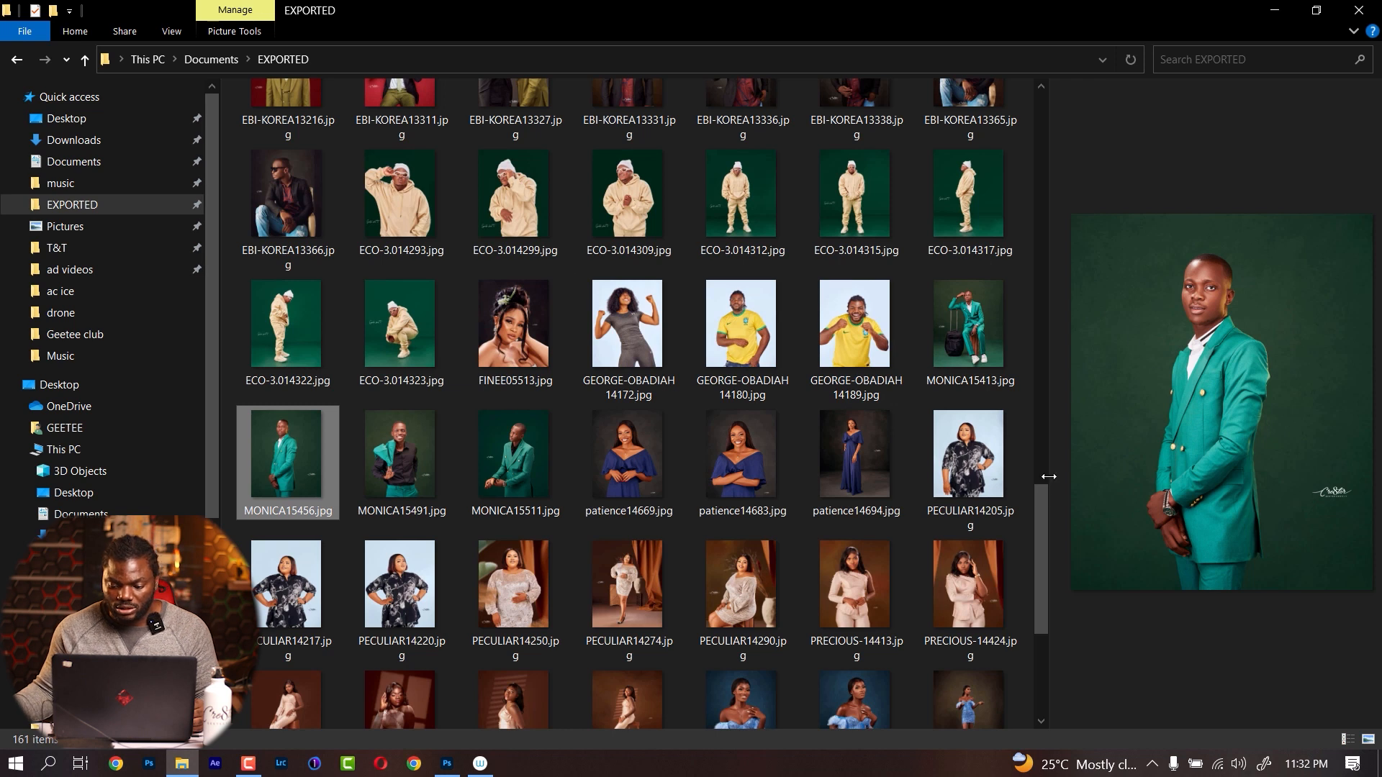
scroll(1042, 479, up, 10)
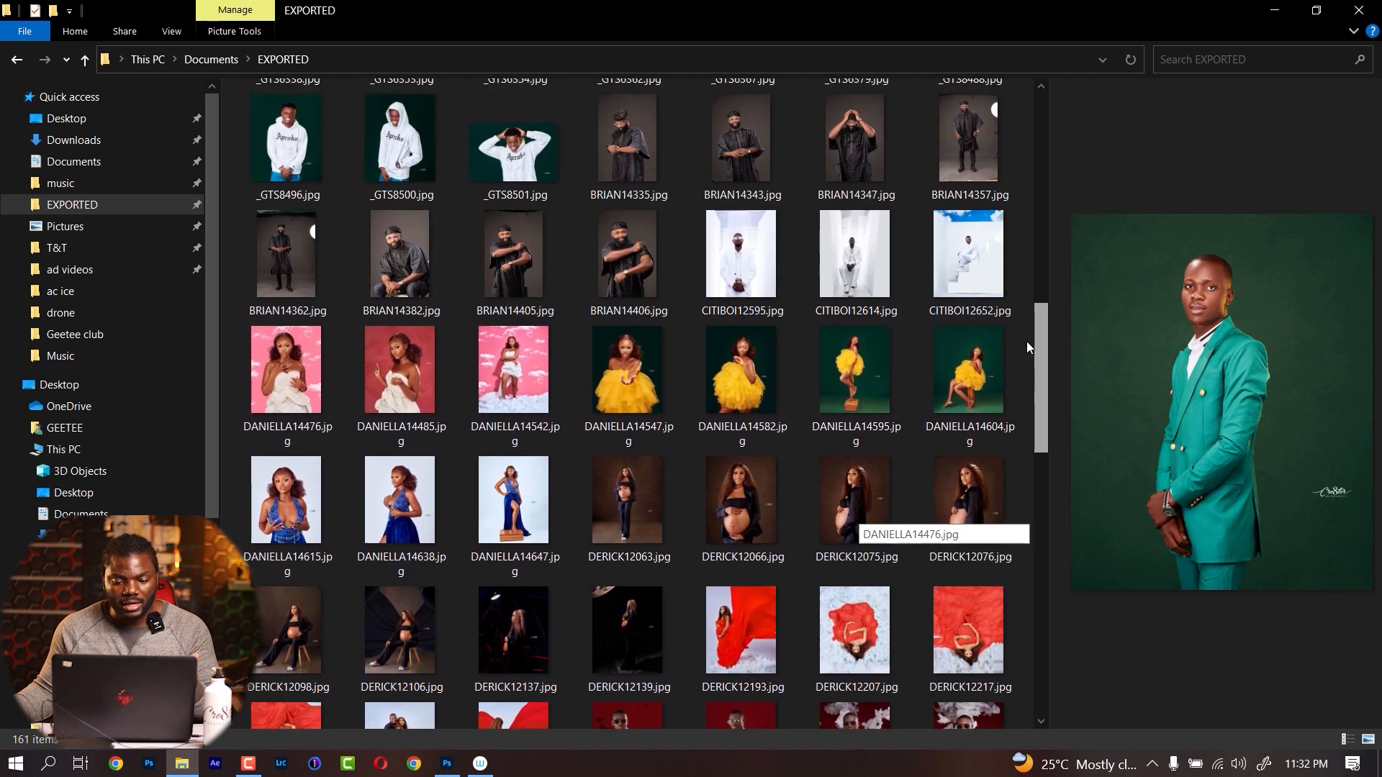
scroll(1023, 302, up, 6)
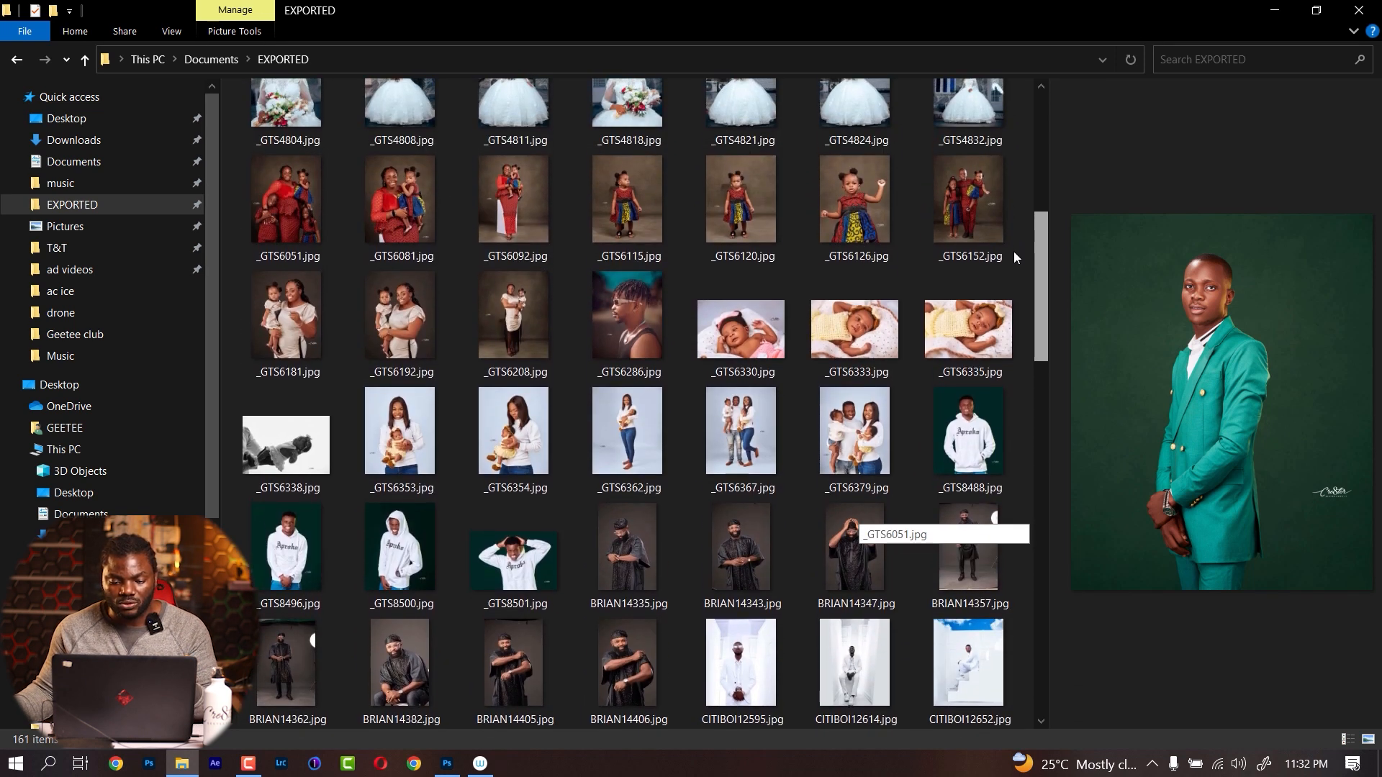
scroll(1011, 230, up, 4)
drag(401, 408, 1287, 674)
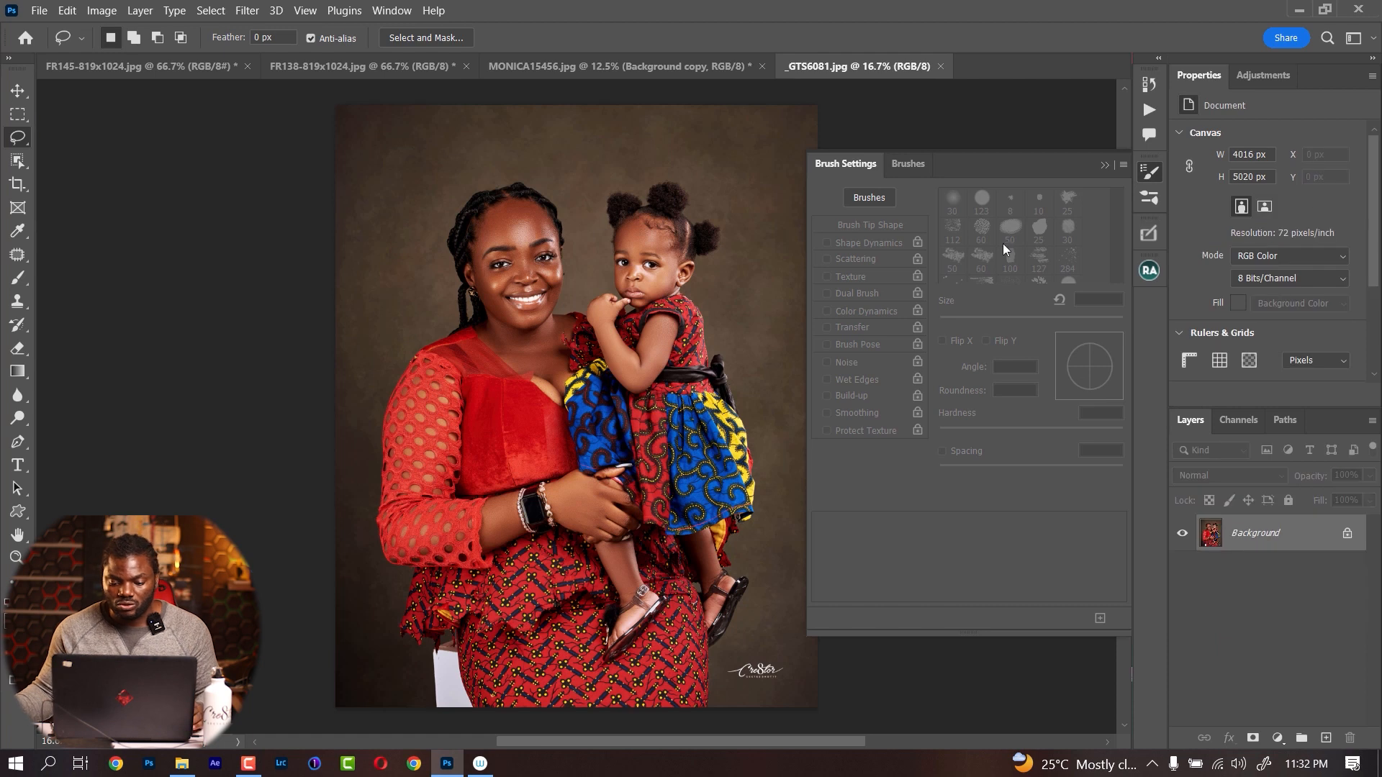
click(1104, 166)
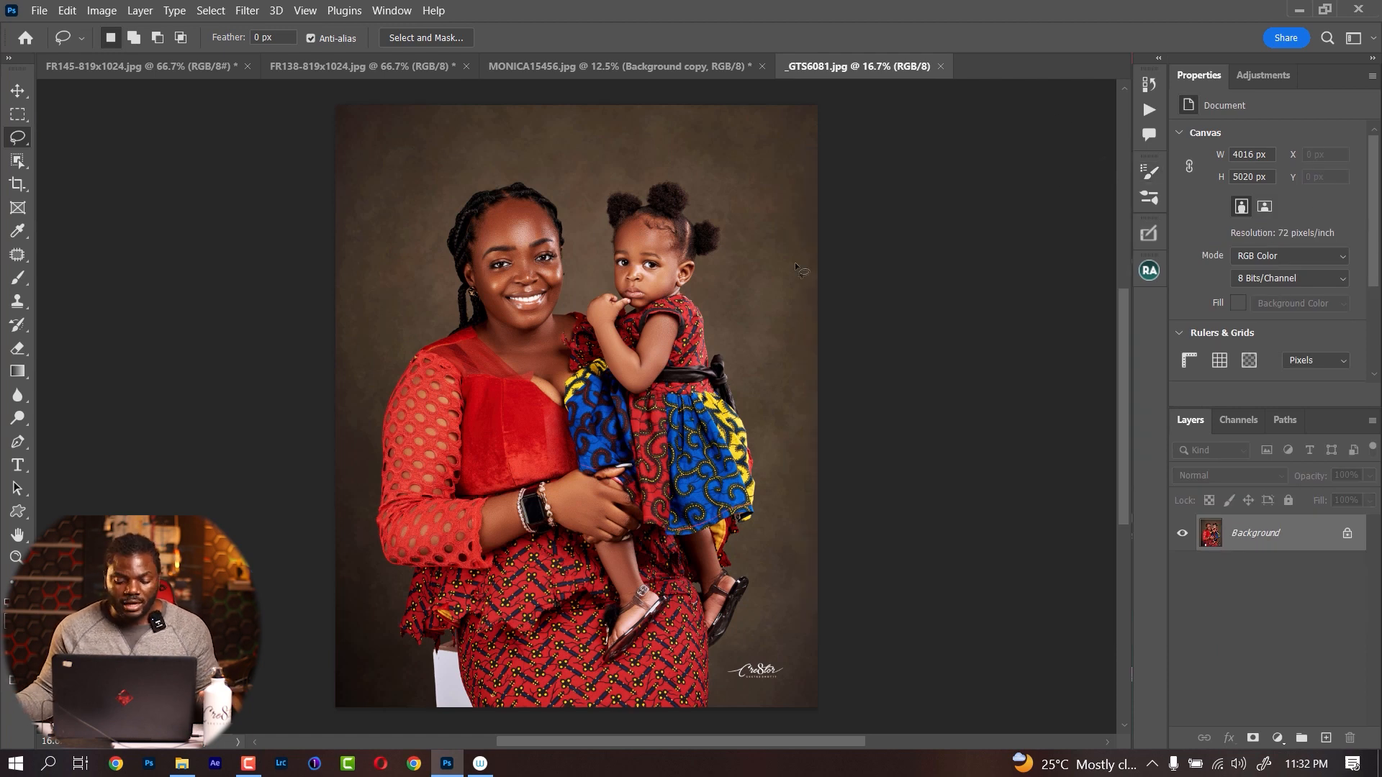
key(alt+Tab)
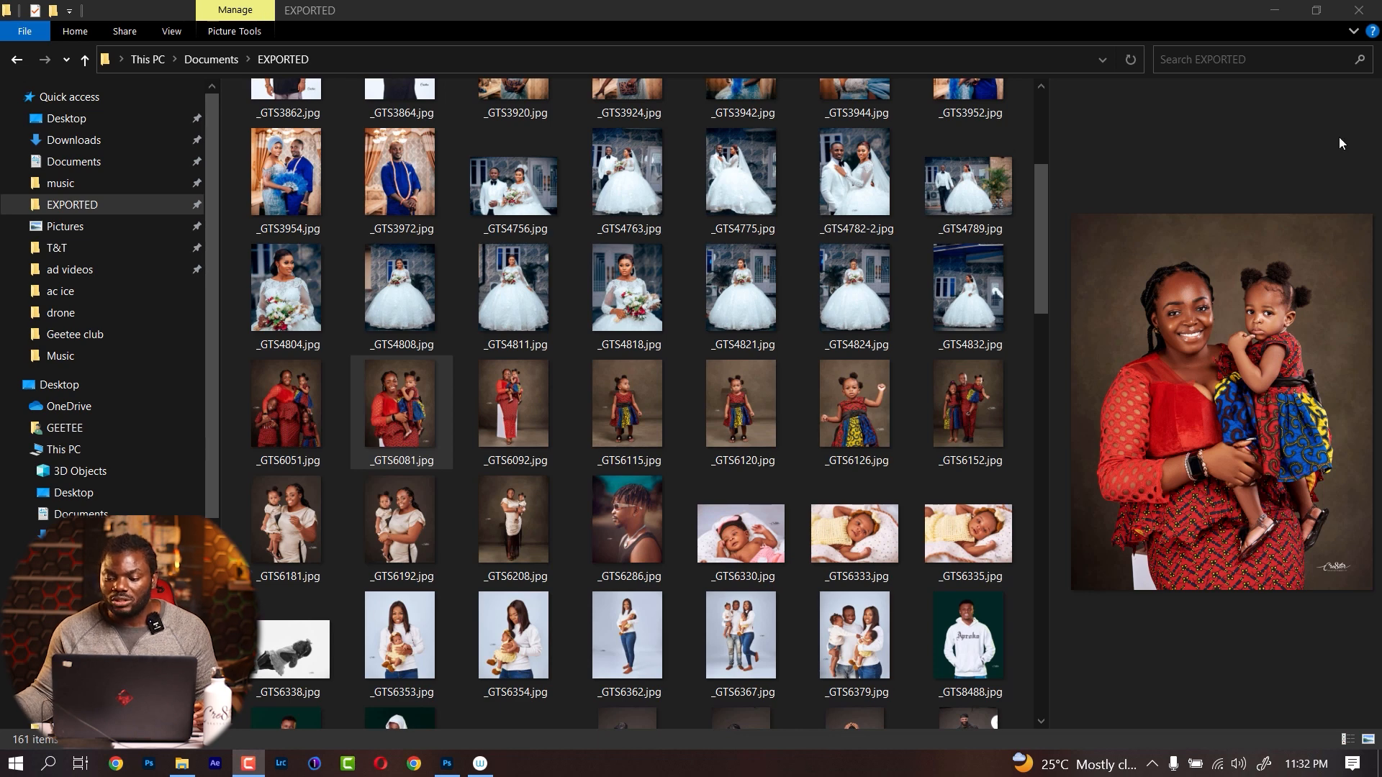
click(1278, 14)
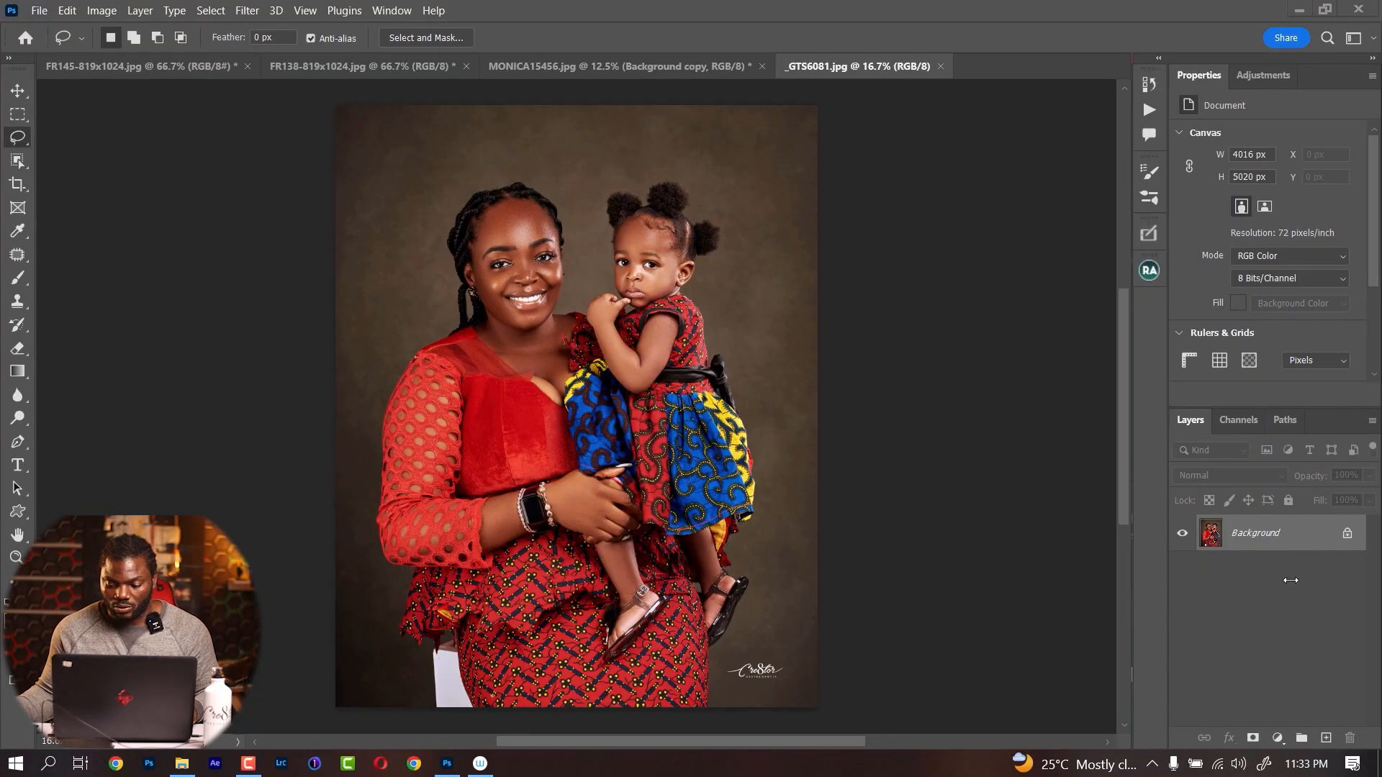
Duplicate the Background layer of the mother and child portrait and open the copy in an enlarged Camera Raw Filter window
drag(1281, 534, 1326, 737)
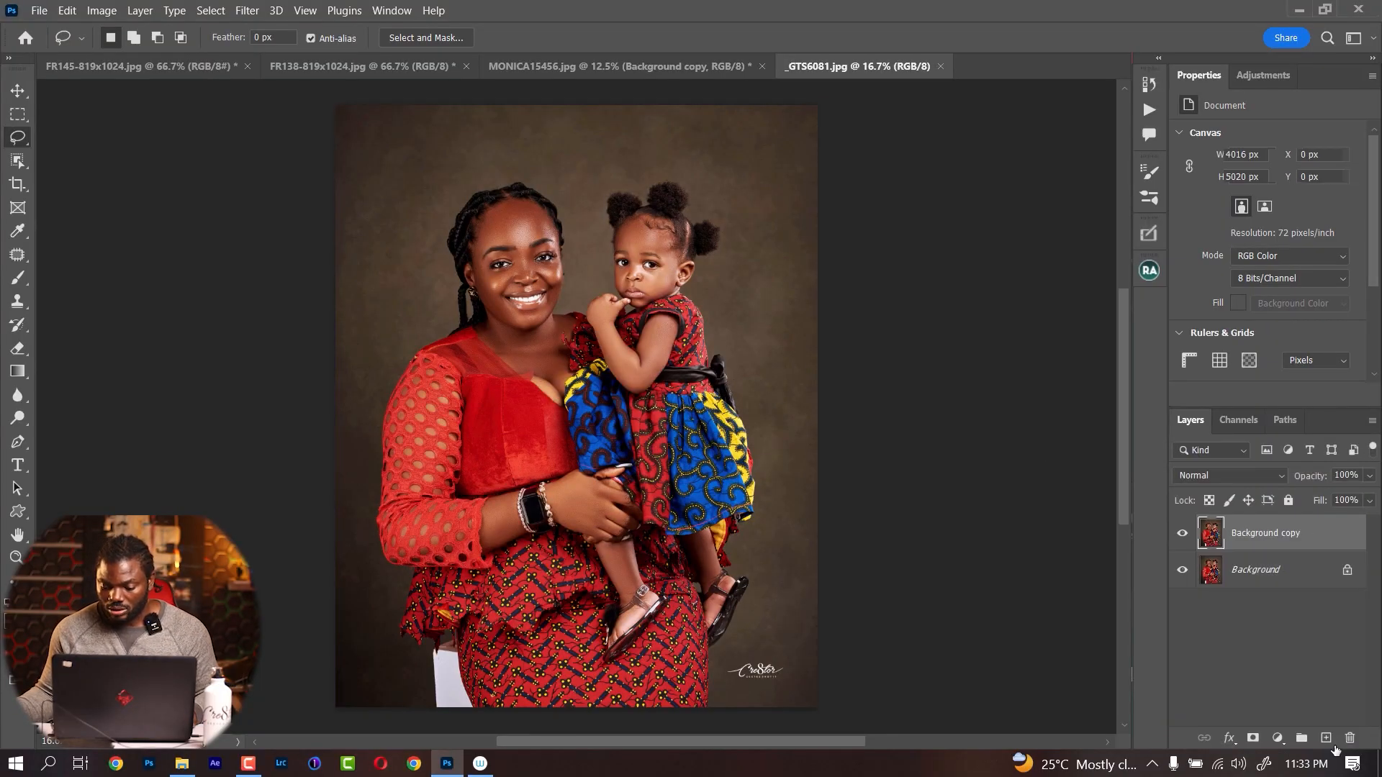
click(248, 10)
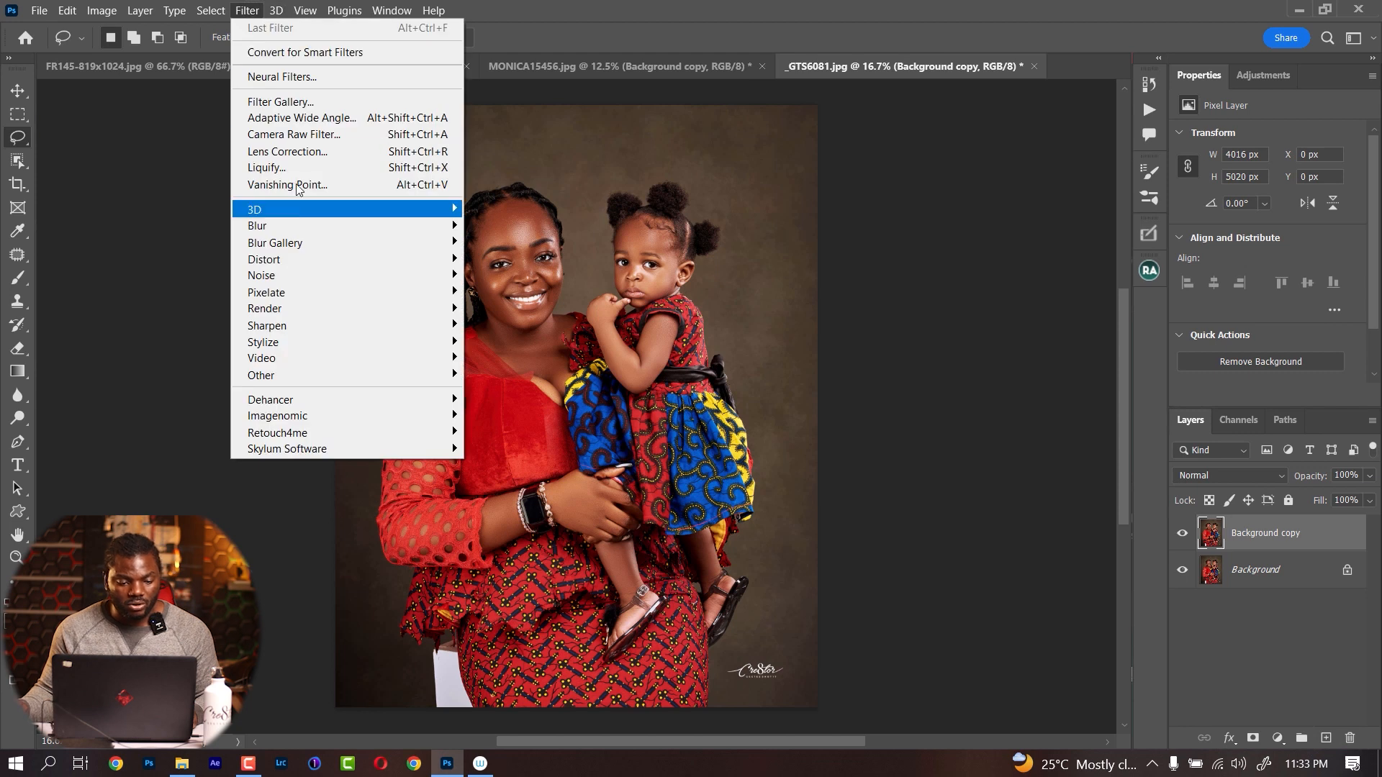
click(299, 141)
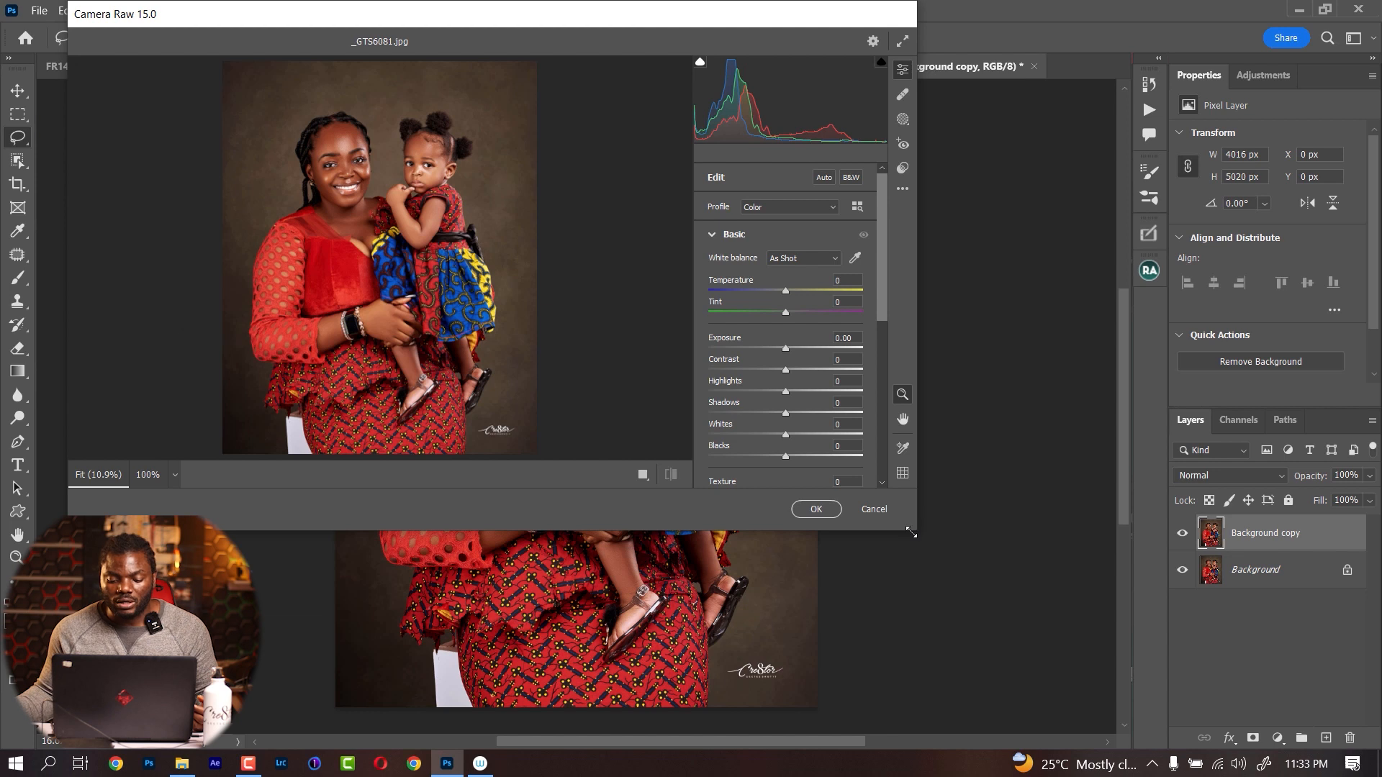
drag(913, 531, 1378, 774)
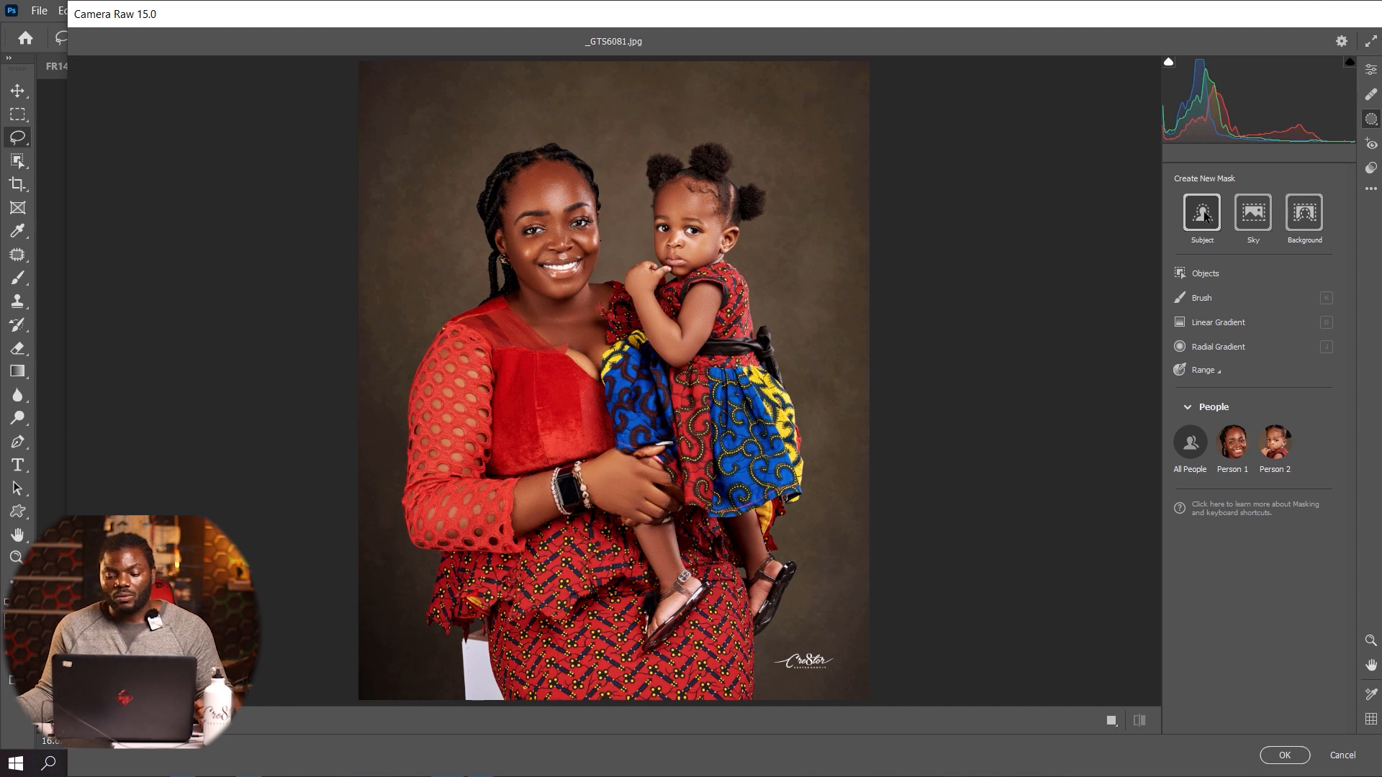
Create a Subject mask over the woman and child and set its exposure to +0.65
click(1202, 213)
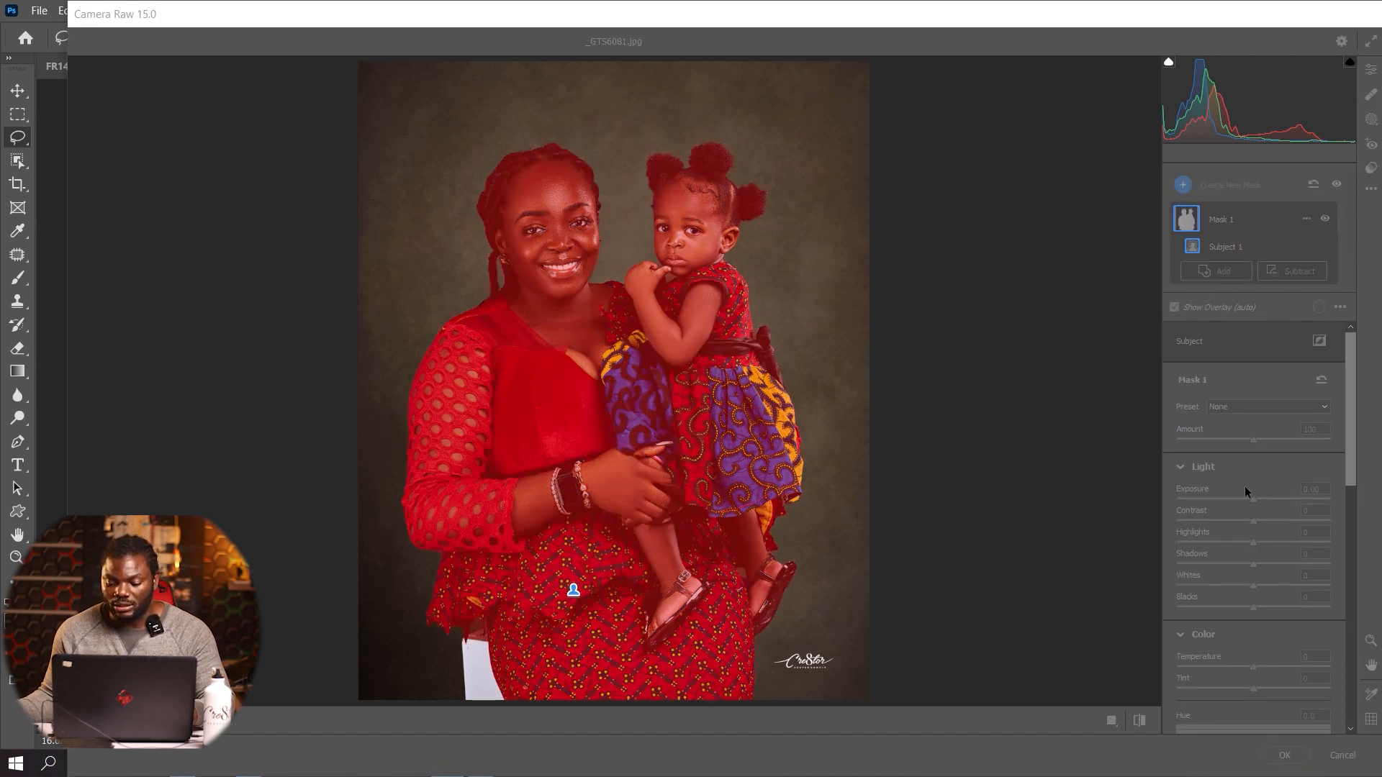
mouse_move(1254, 500)
mouse_down()
mouse_move(1319, 495)
mouse_move(1152, 520)
mouse_move(1263, 515)
mouse_move(1239, 531)
mouse_move(1263, 516)
mouse_up()
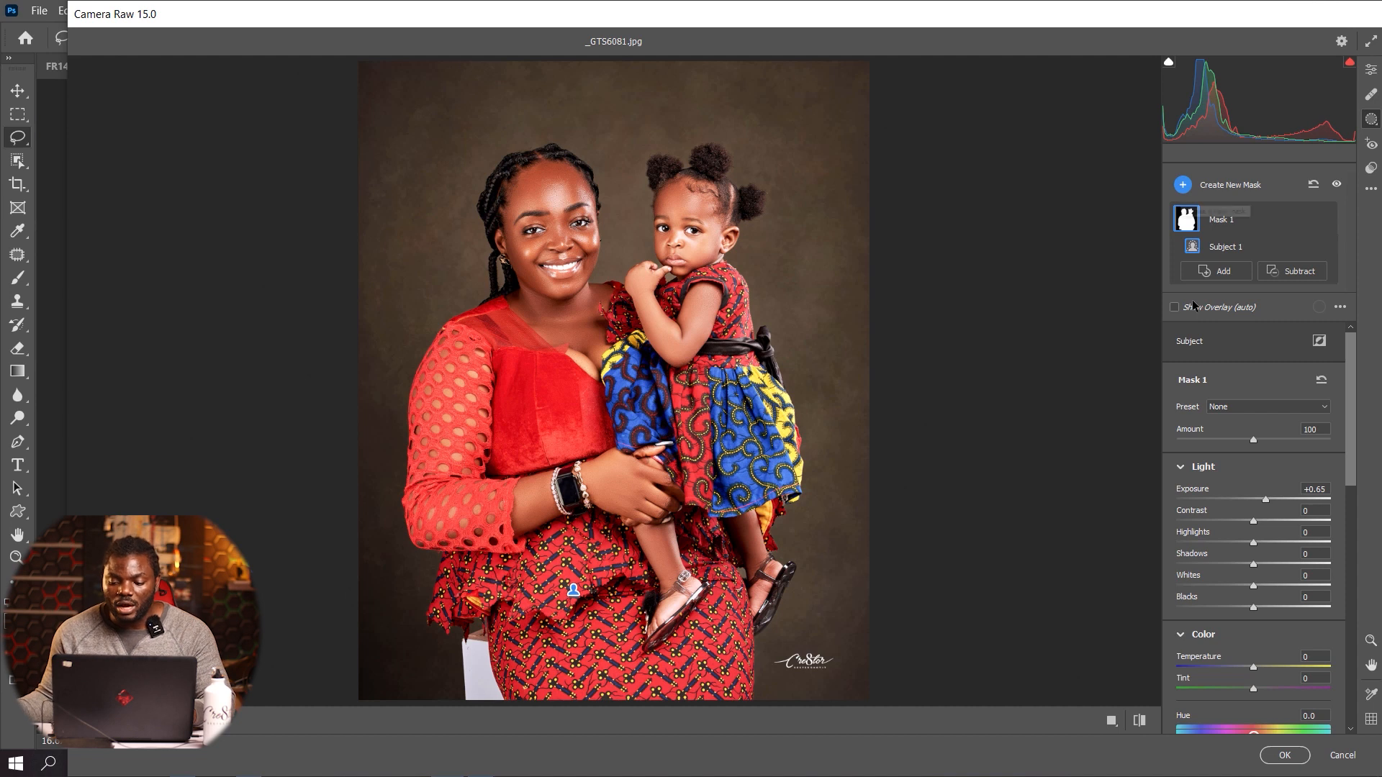
Create a Background mask behind the woman and child and set its exposure to -1.50
click(1224, 185)
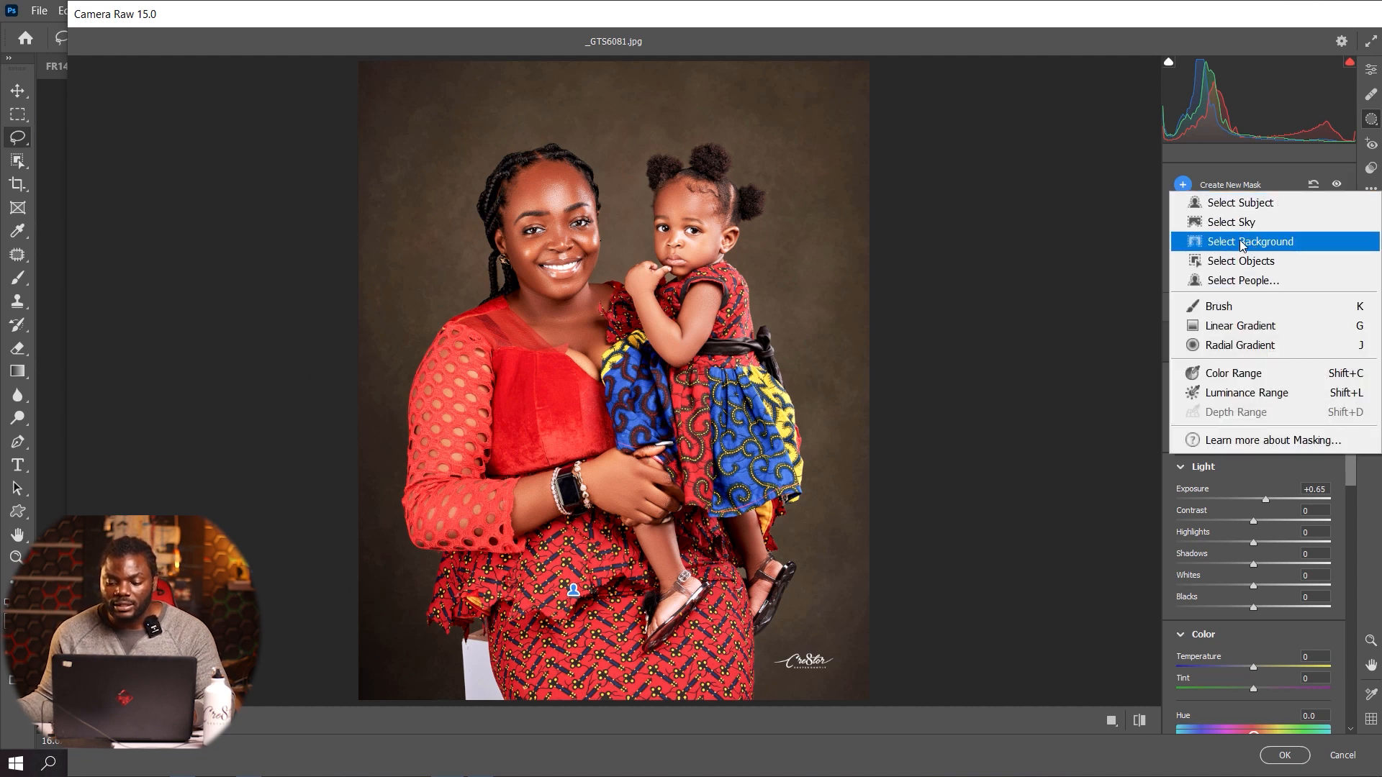
click(1241, 243)
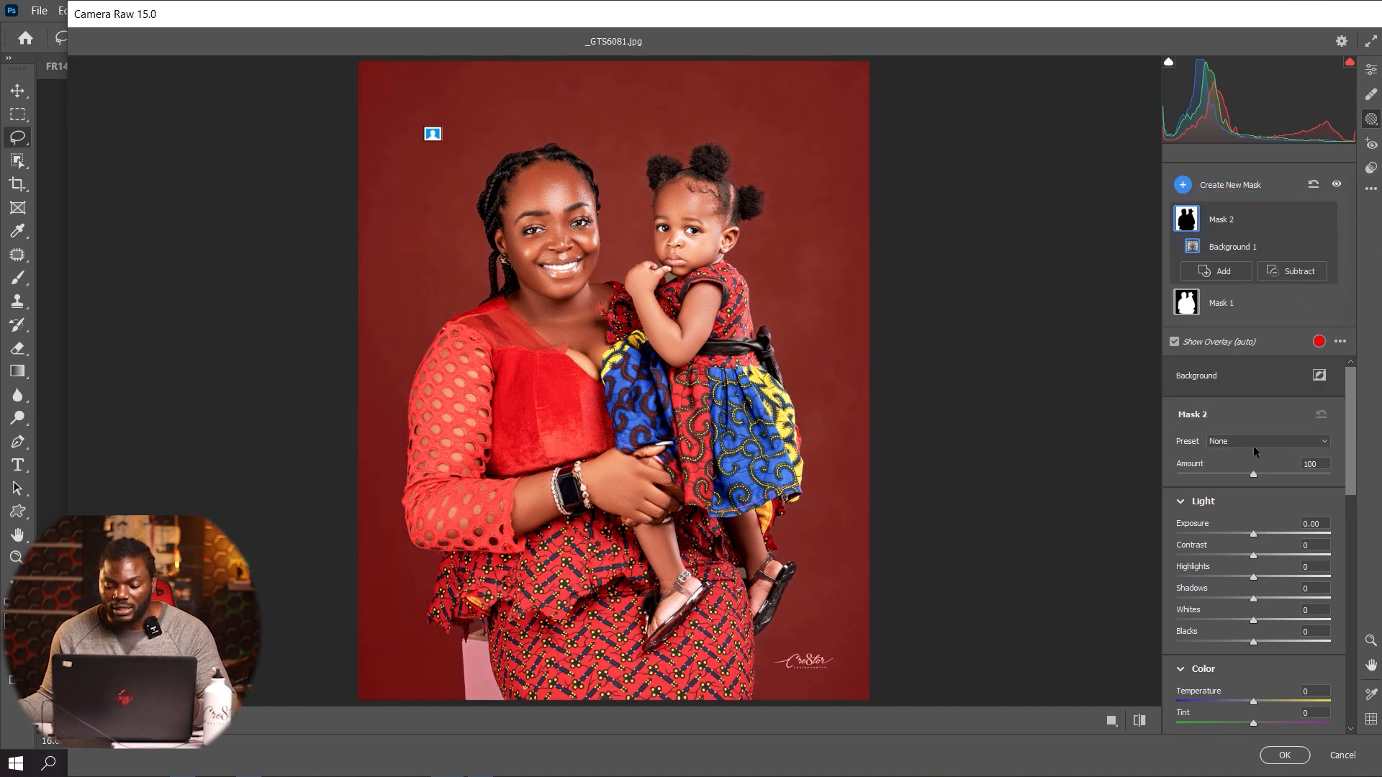
drag(1254, 534, 1224, 534)
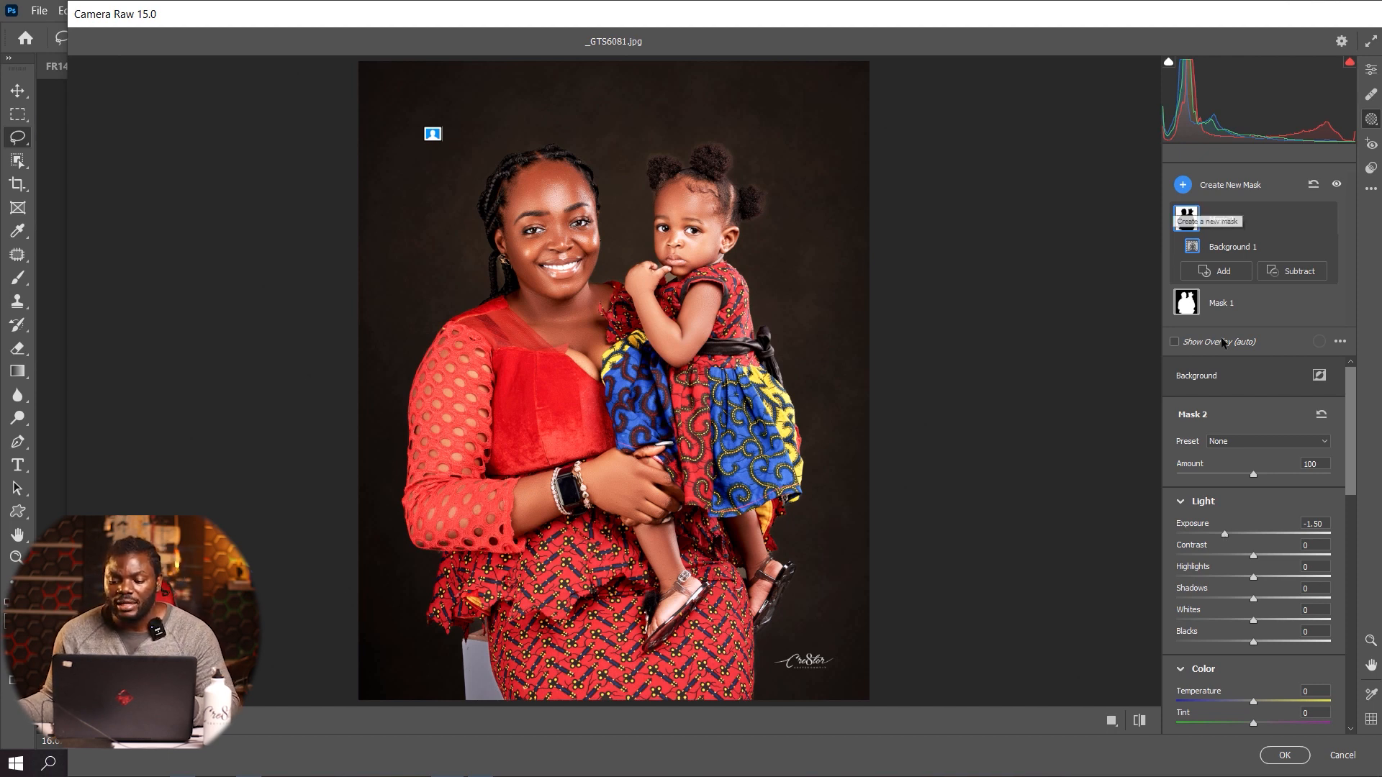
Undo the Subject and Background masks along with their exposure adjustments
click(1191, 189)
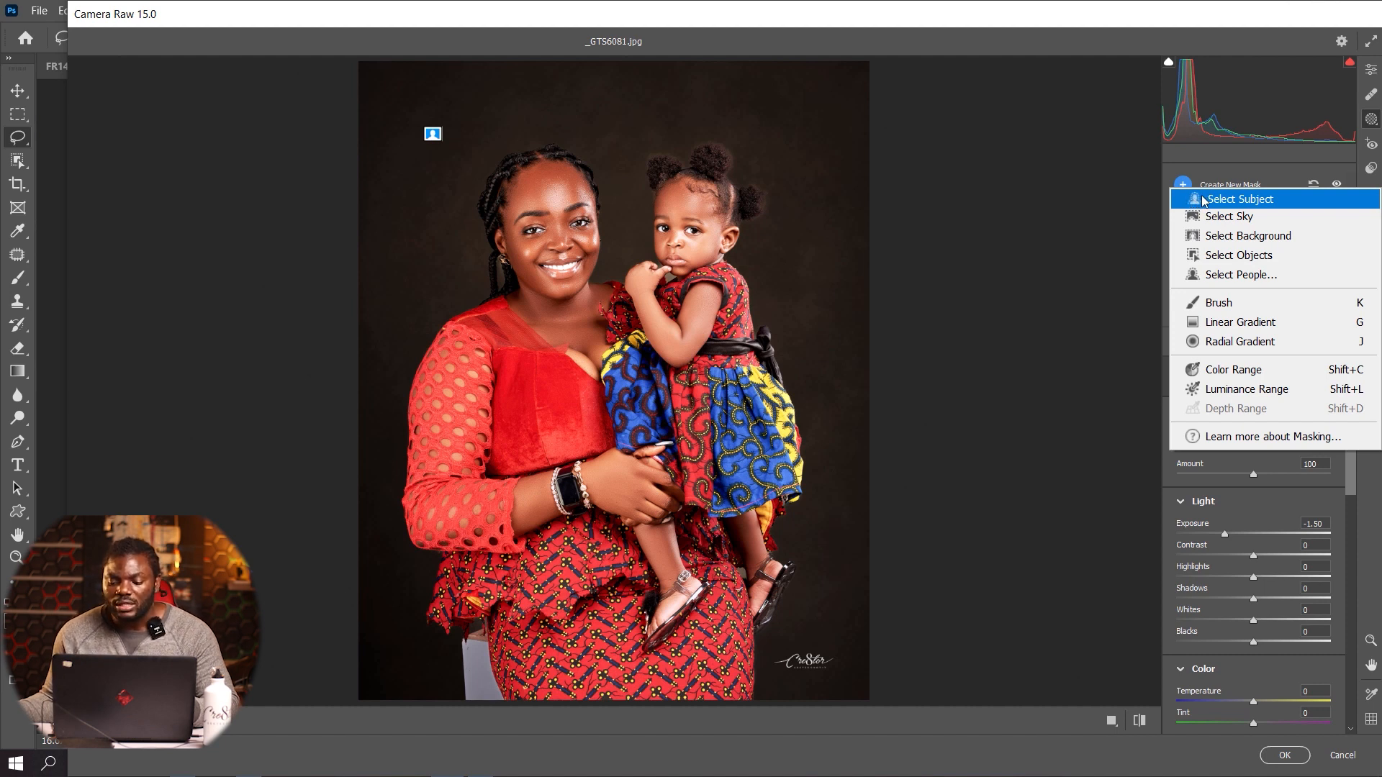
click(1280, 193)
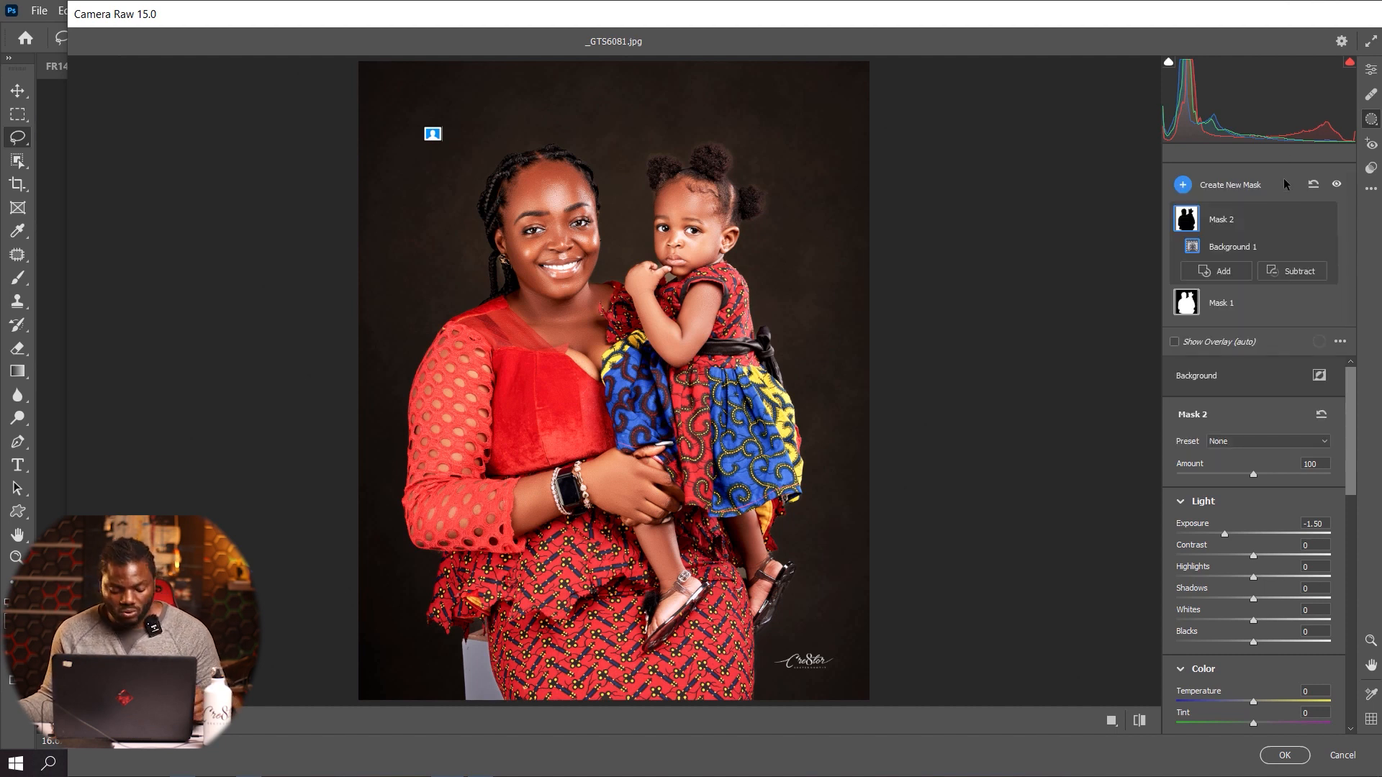
key(ctrl+z)
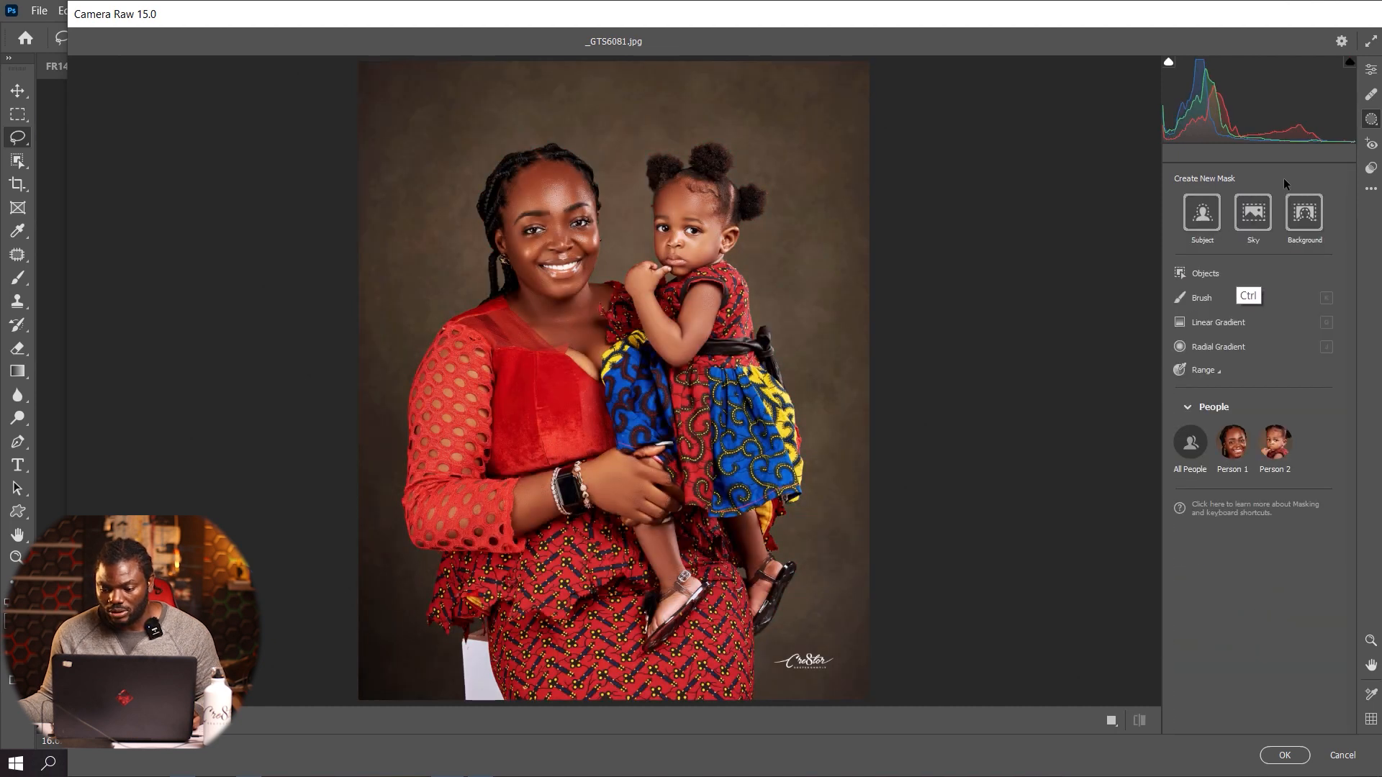